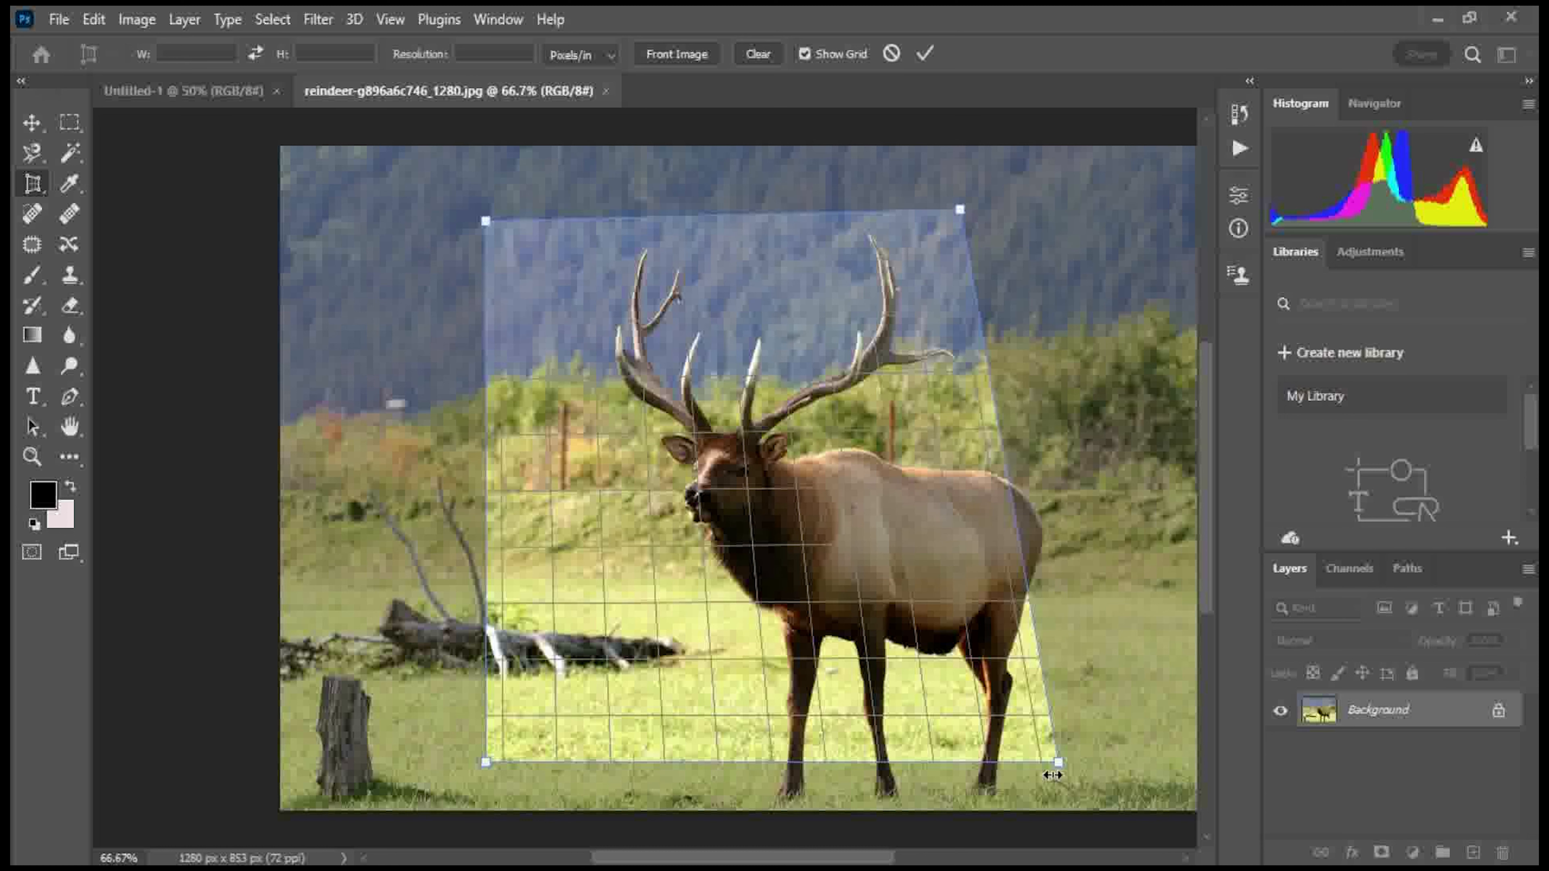
Perspective-crop the photo around the elk with both lower corners of the frame skewed sideways, and undo the crop.
drag(1059, 767, 1179, 806)
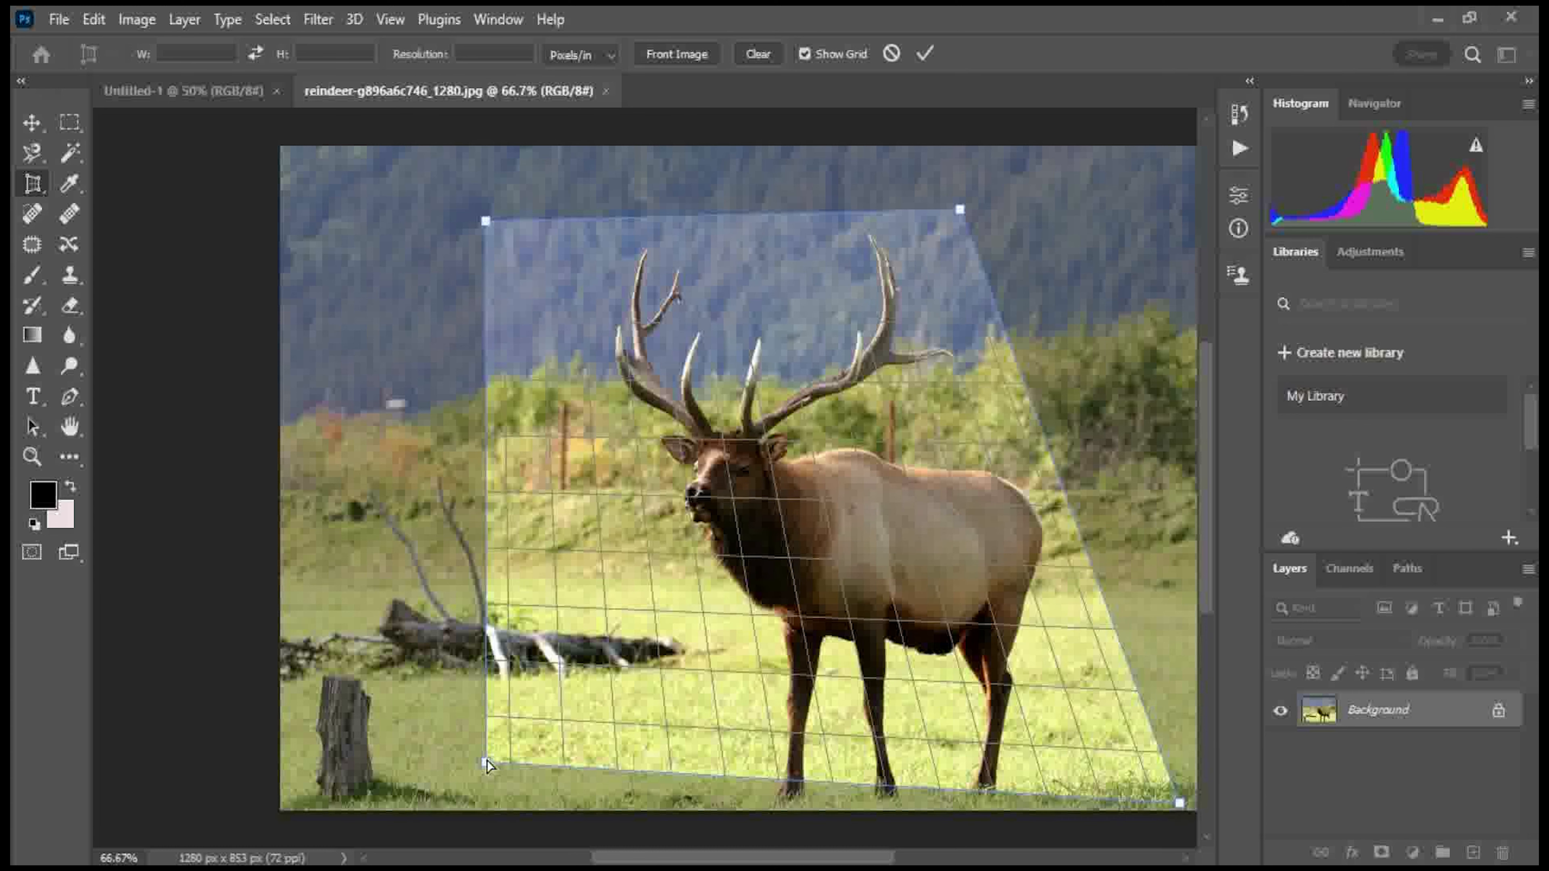
drag(486, 764, 632, 811)
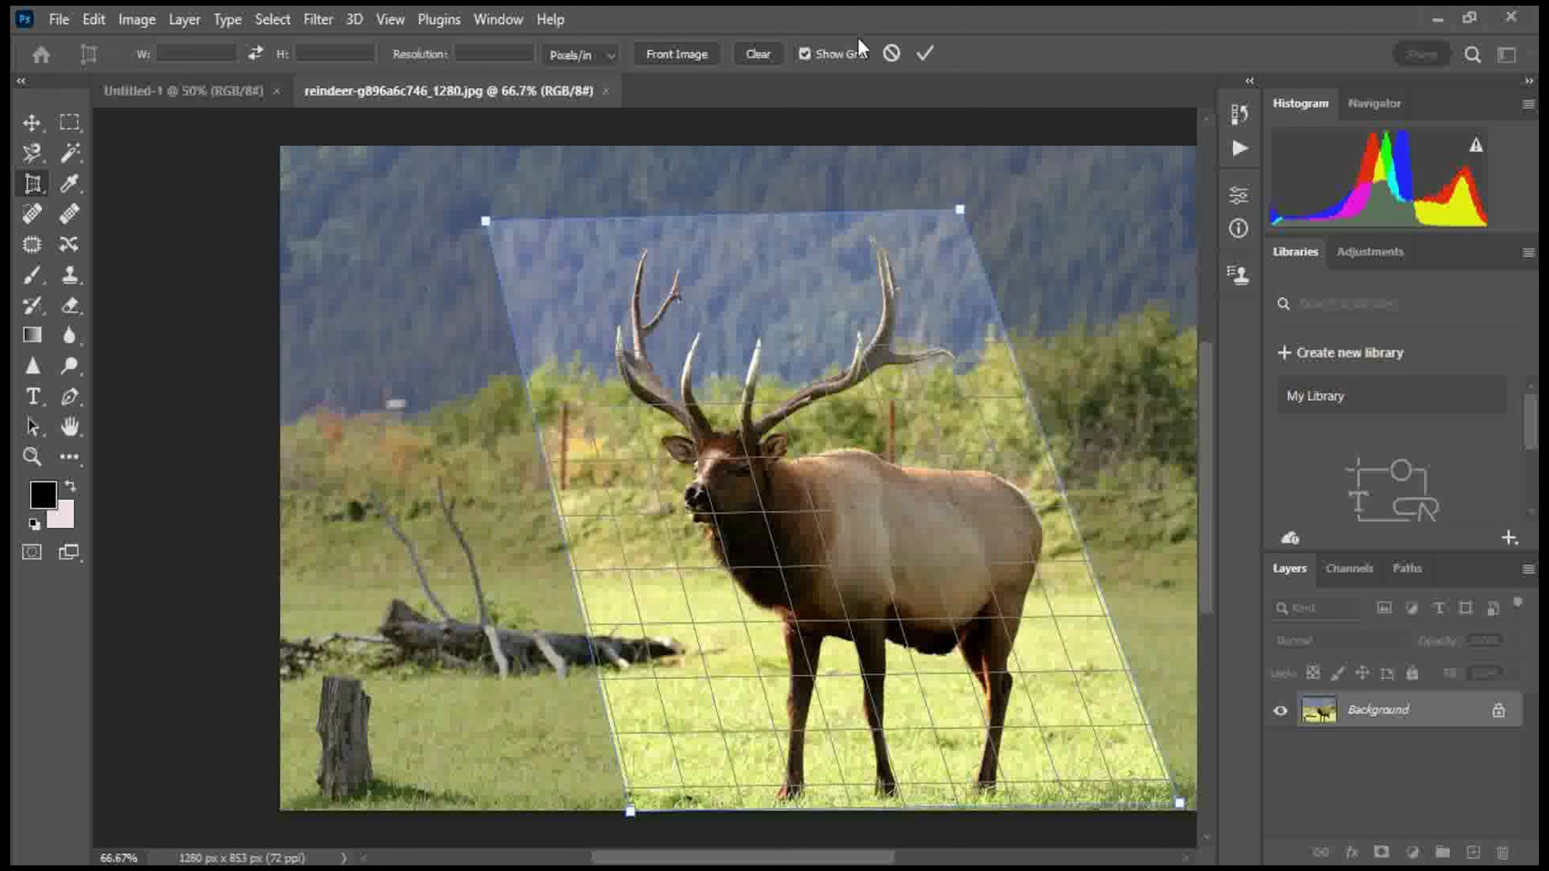
click(918, 52)
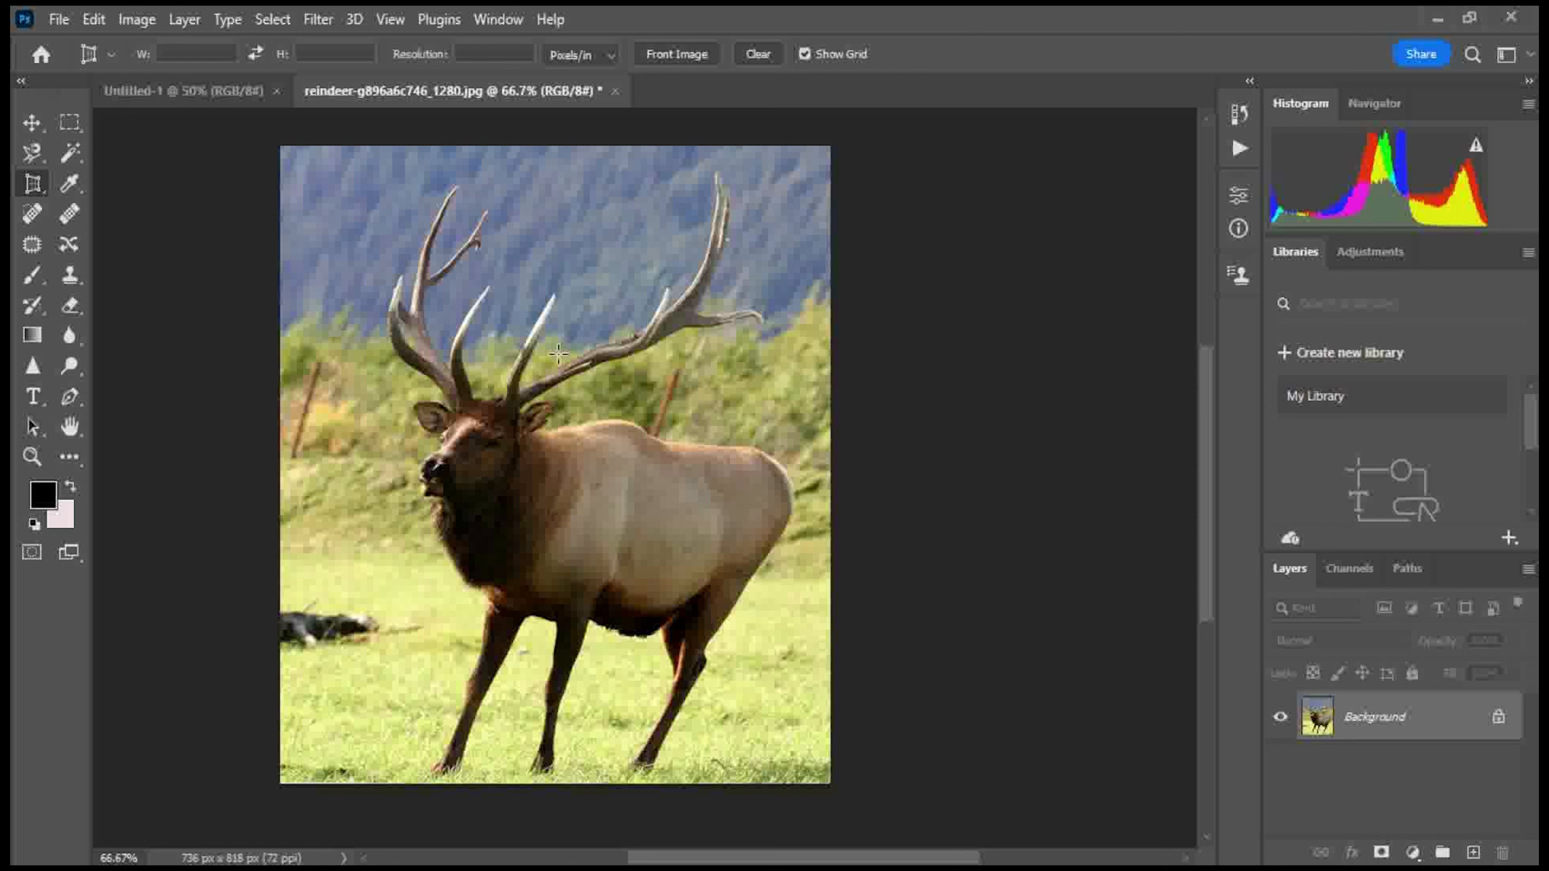
key(ctrl+z)
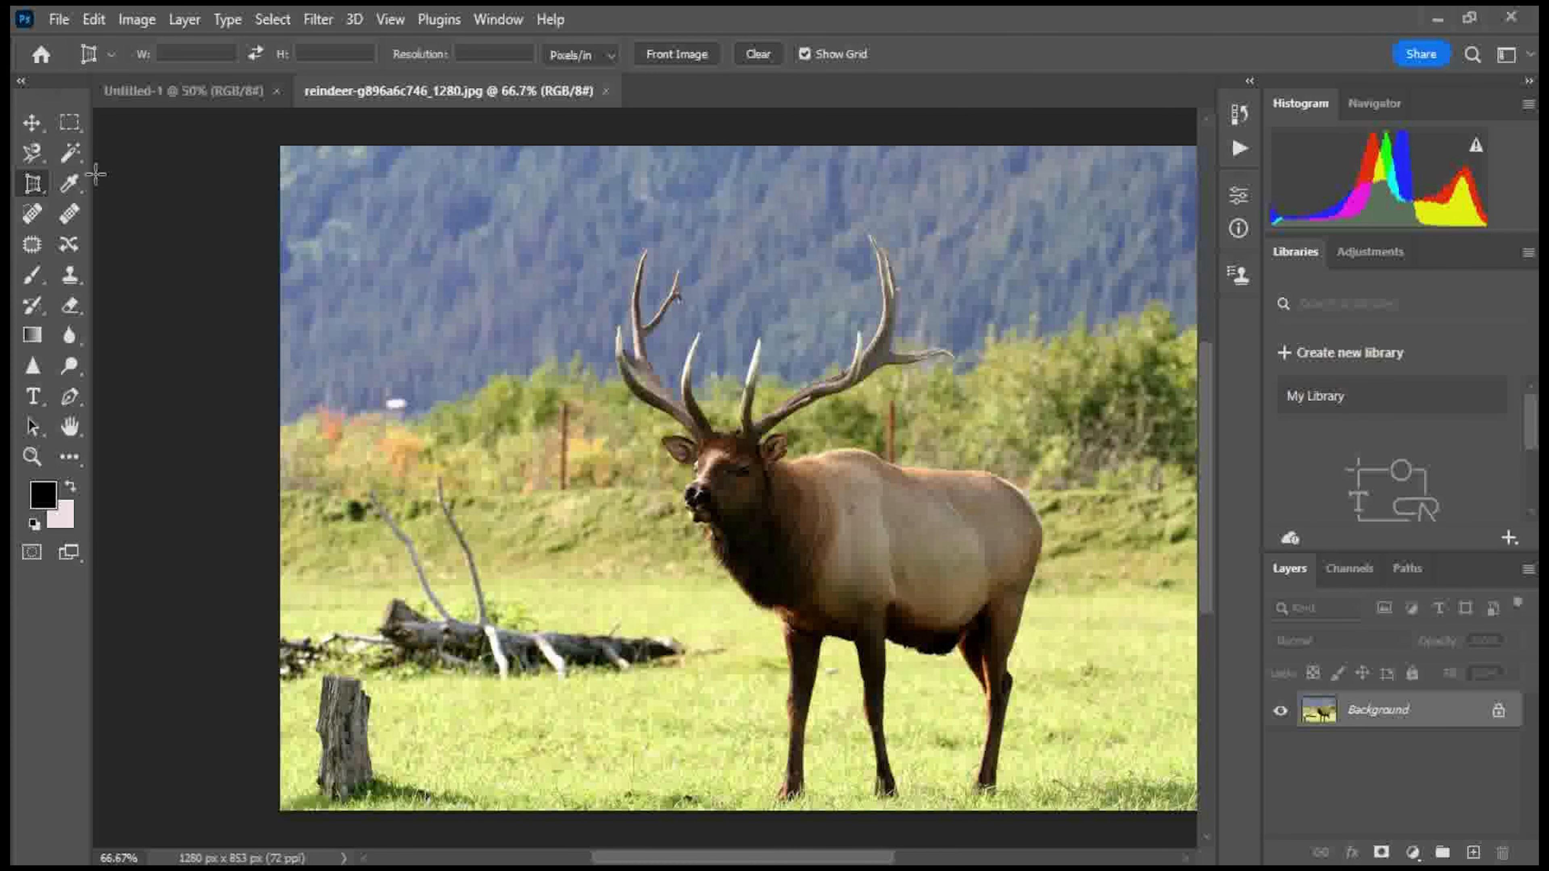
Draw a black rectangle shape about 264 by 419 px over the background beside the elk's head.
click(74, 187)
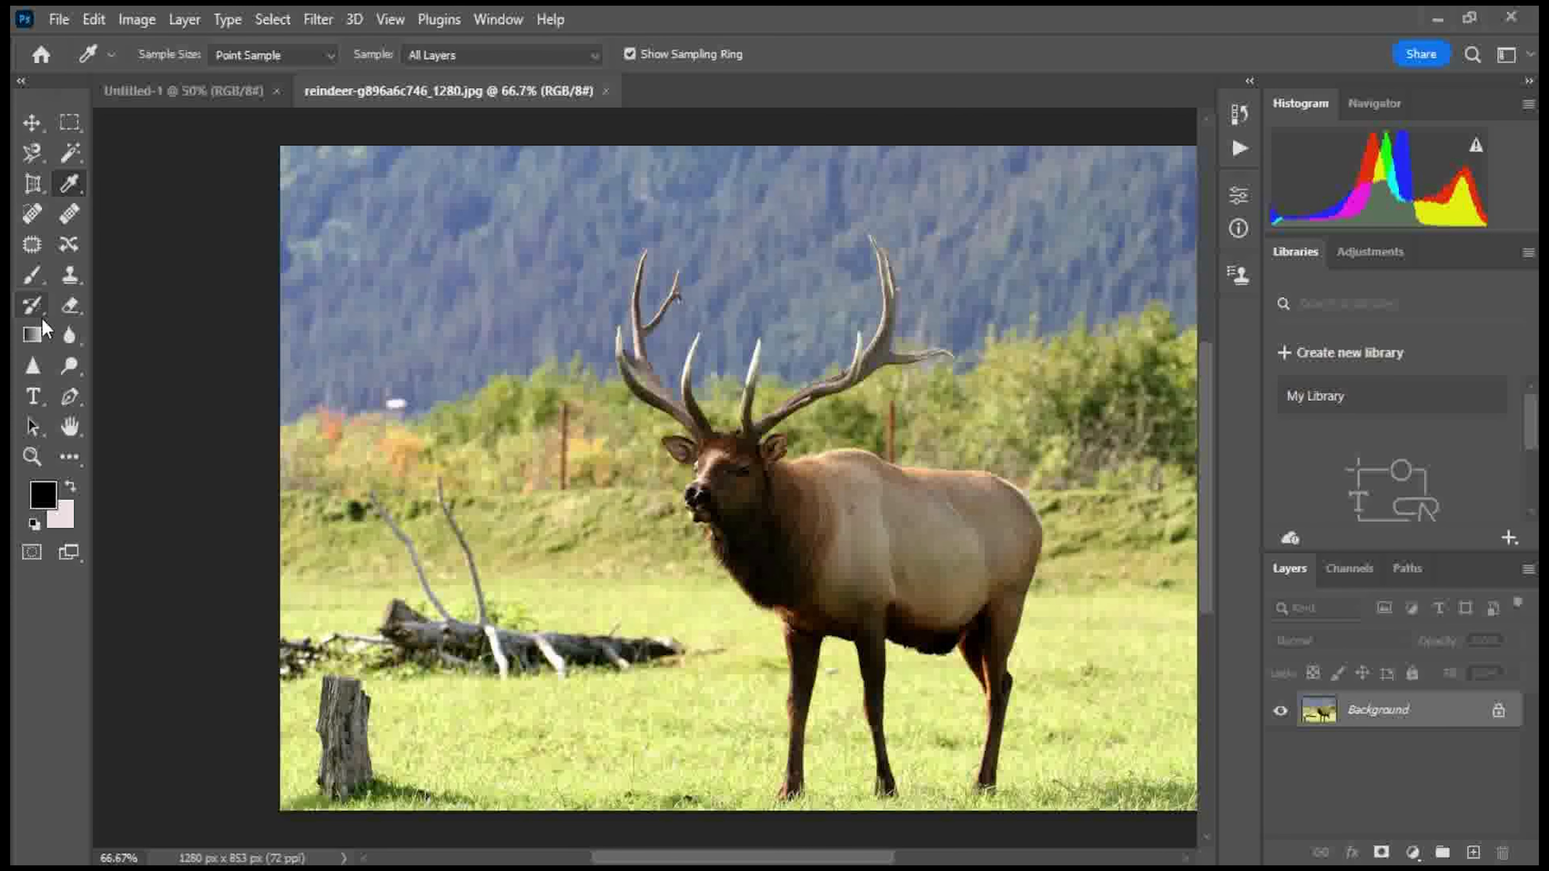
click(61, 462)
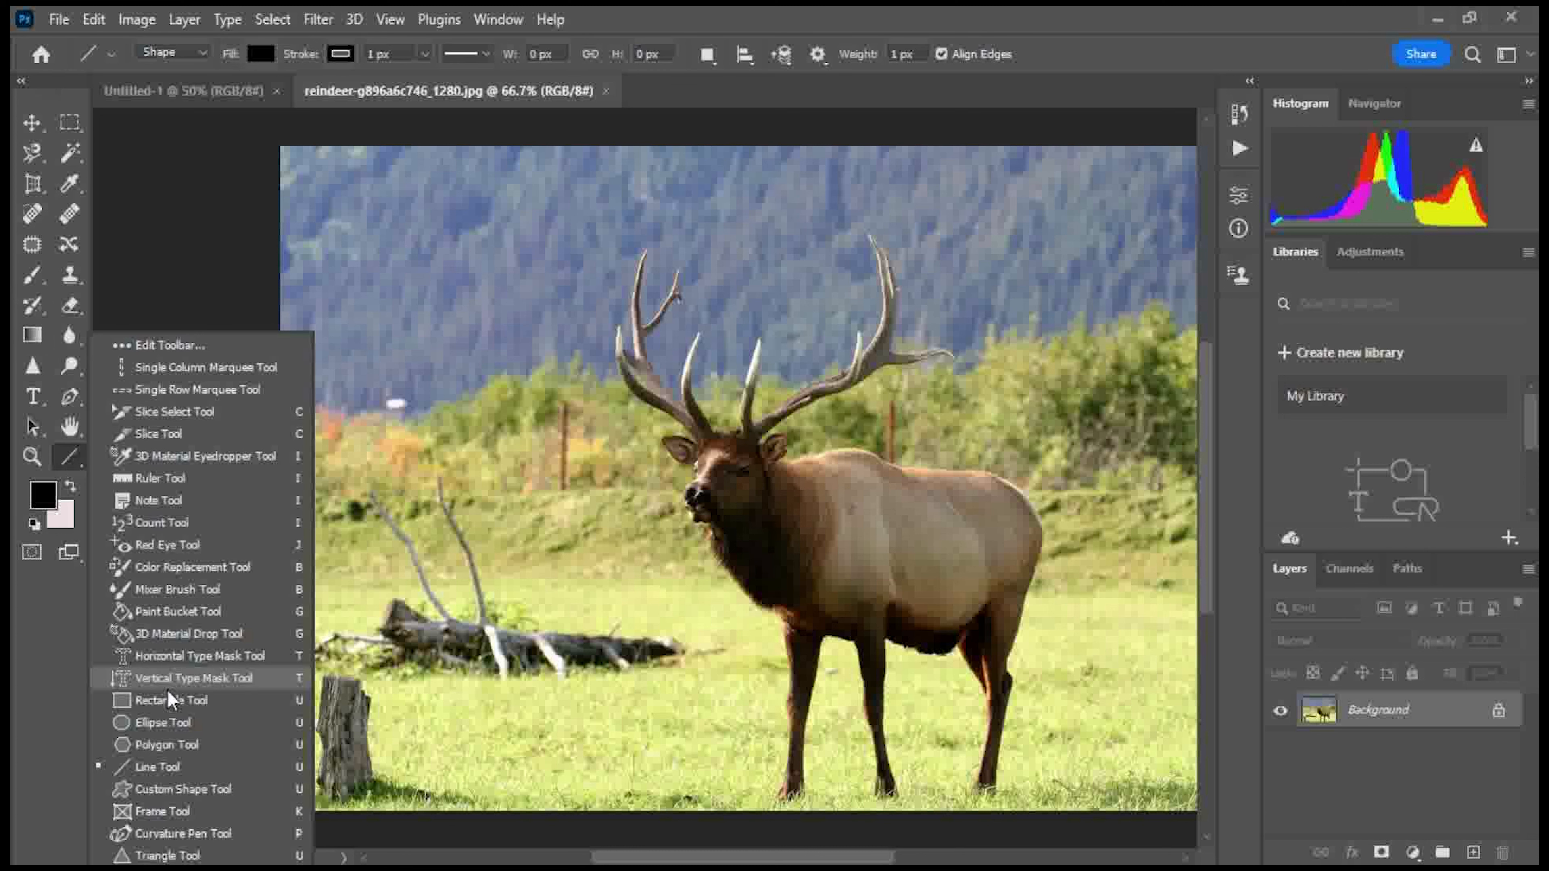
key(Escape)
key(u)
drag(346, 242, 543, 569)
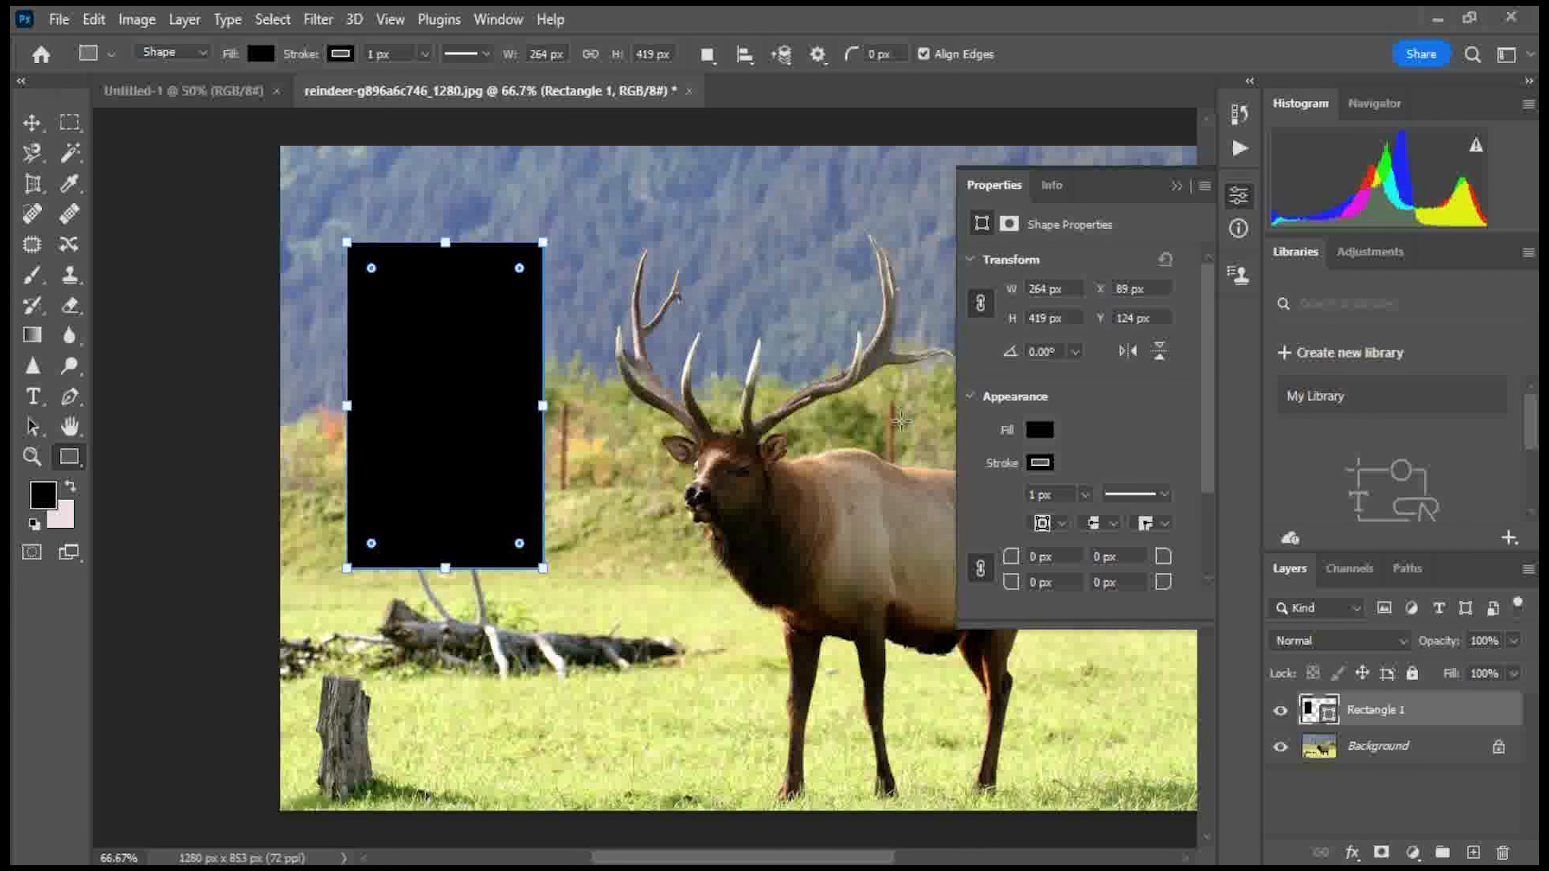
Sample the bluish hillside and the dark brown fur of the elk's chest as the foreground color.
click(68, 188)
click(611, 242)
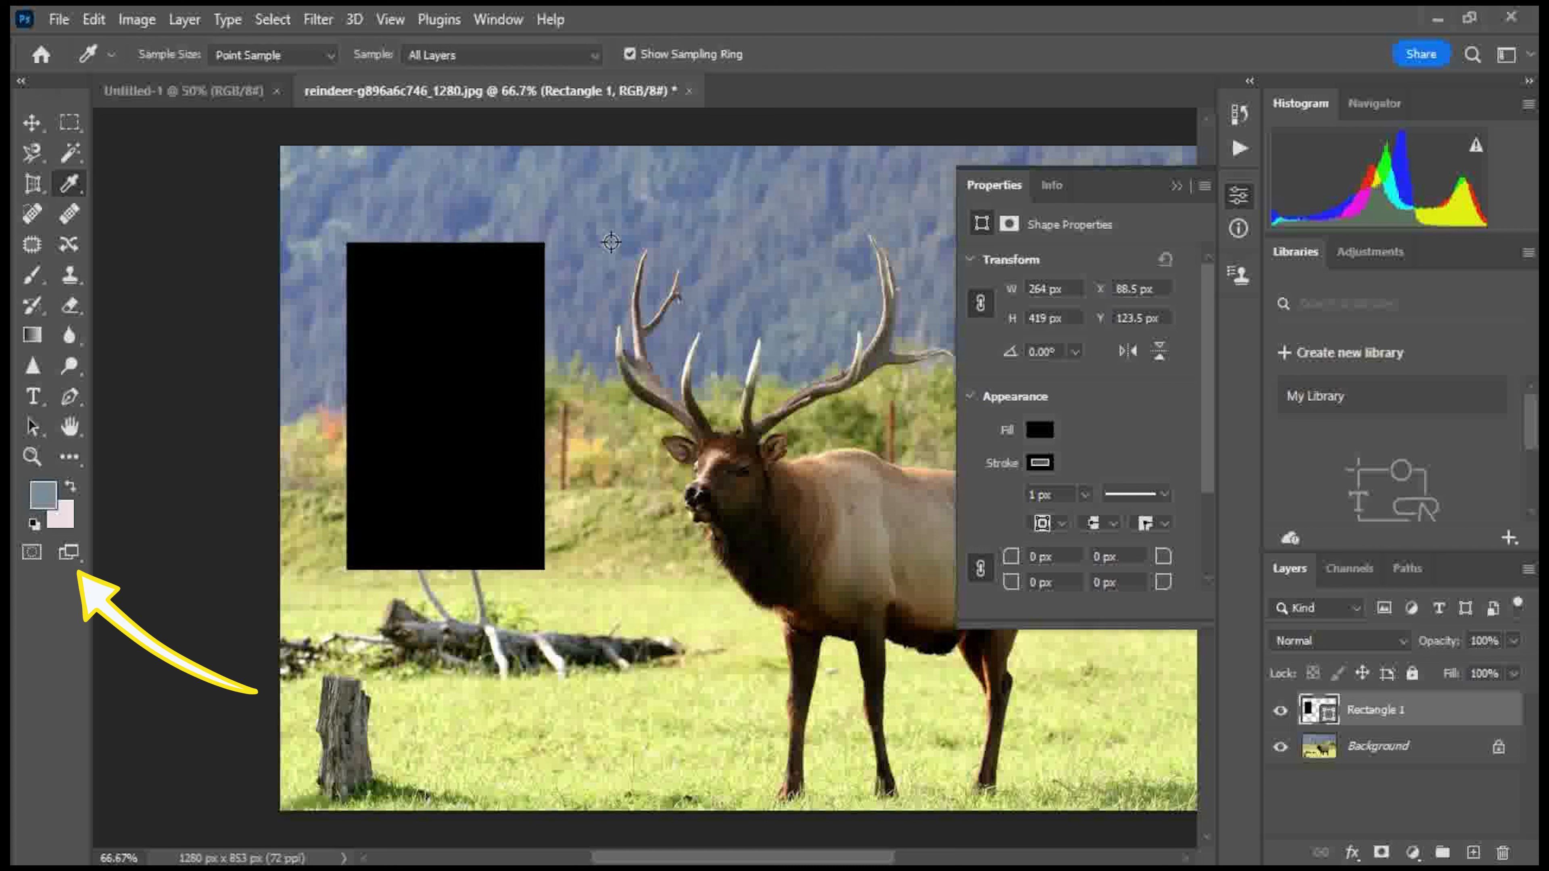
drag(611, 242, 715, 246)
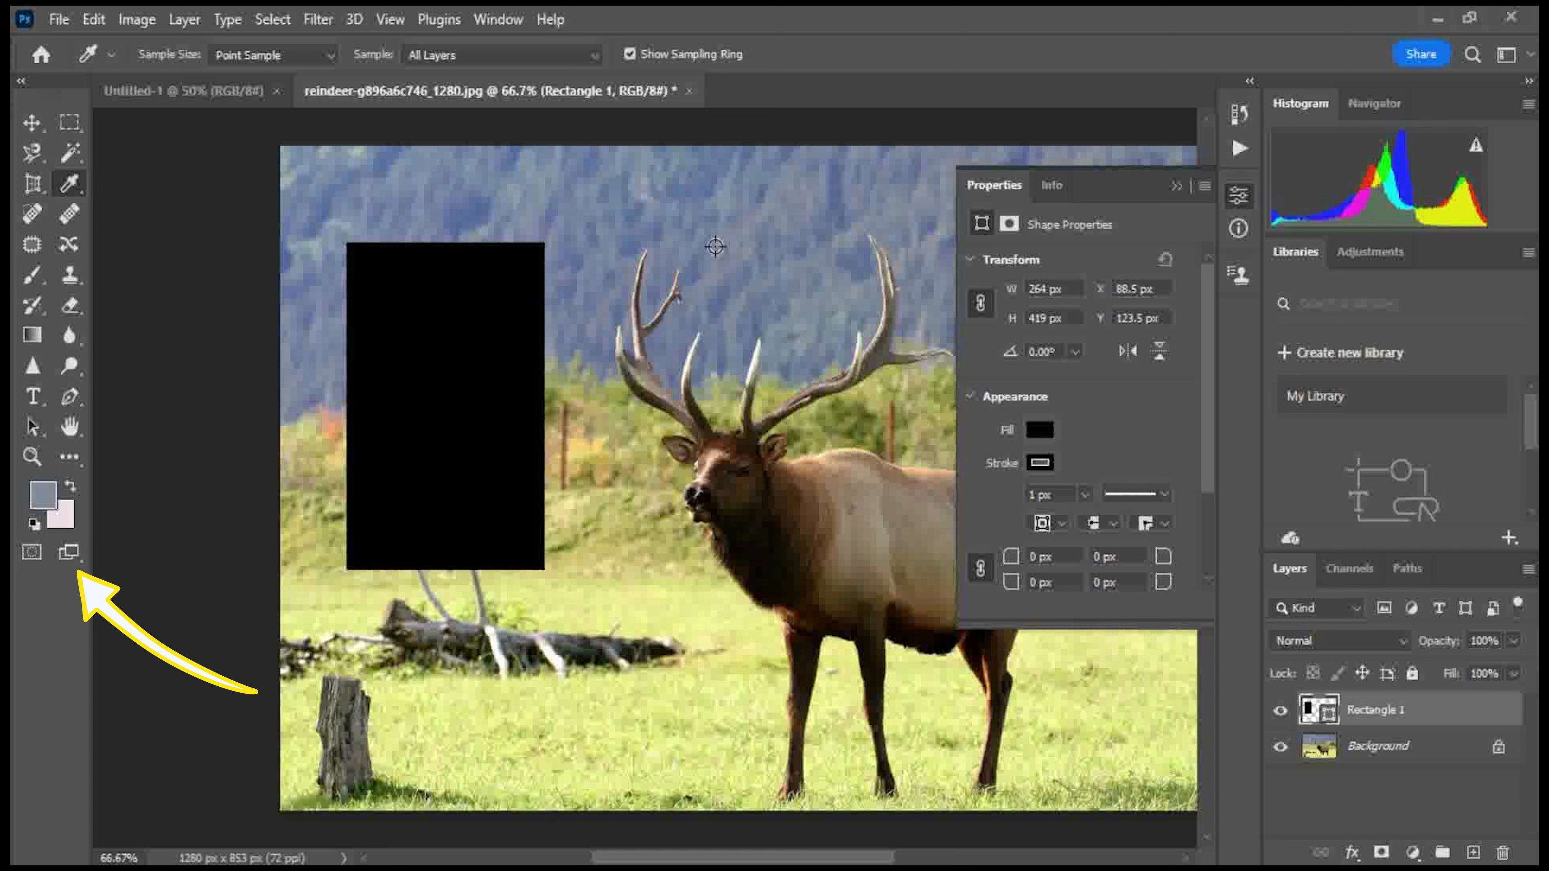
click(818, 557)
drag(818, 557, 804, 543)
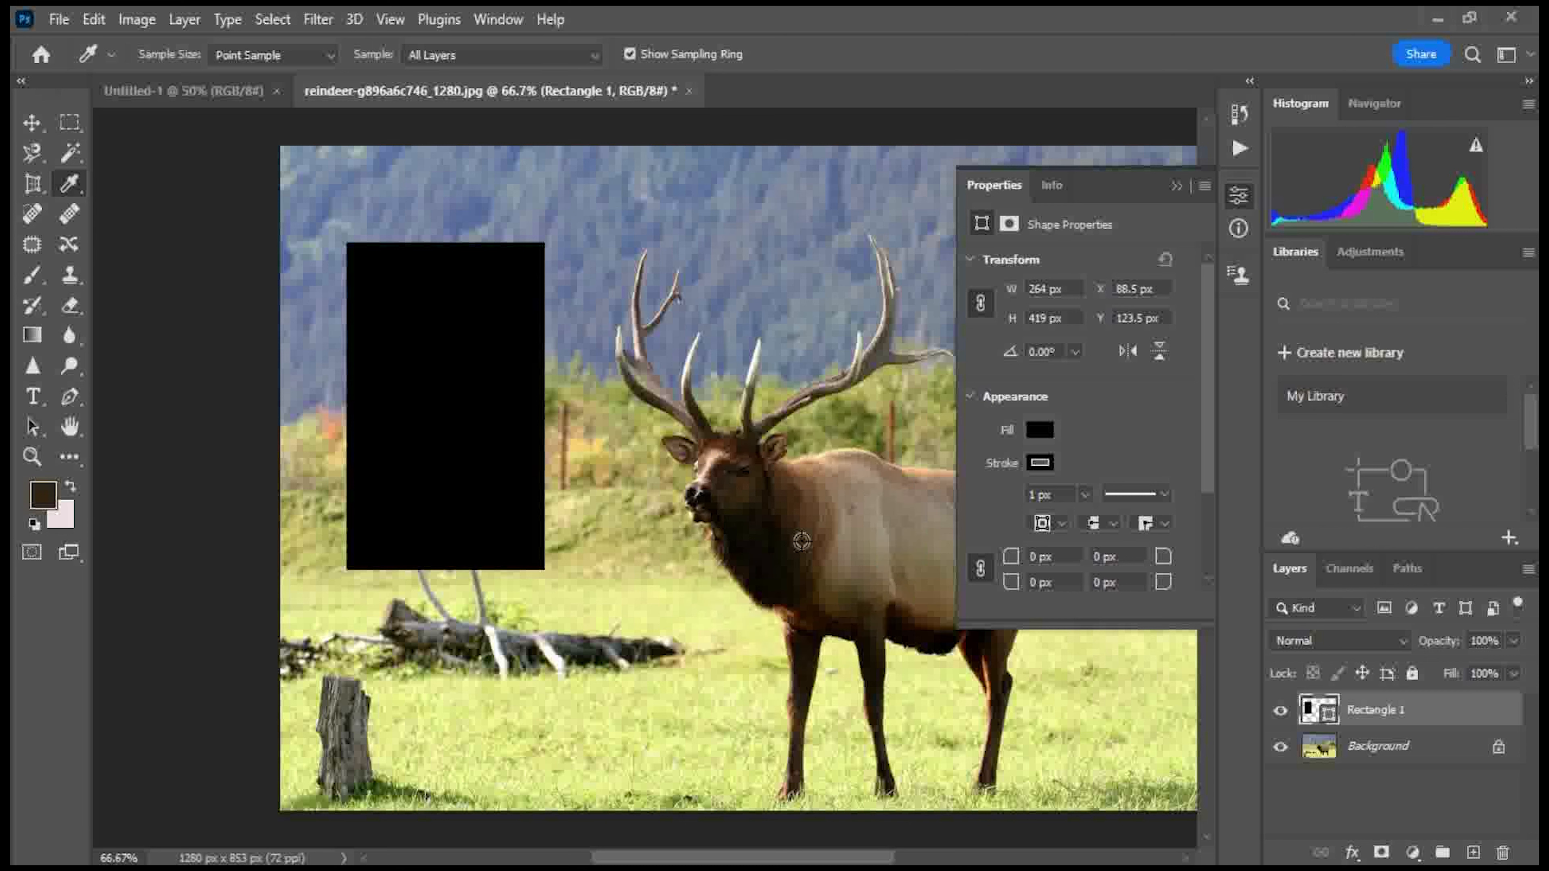
Copy the foreground color's hex code 332113 and leave the color picker without applying a change.
click(49, 502)
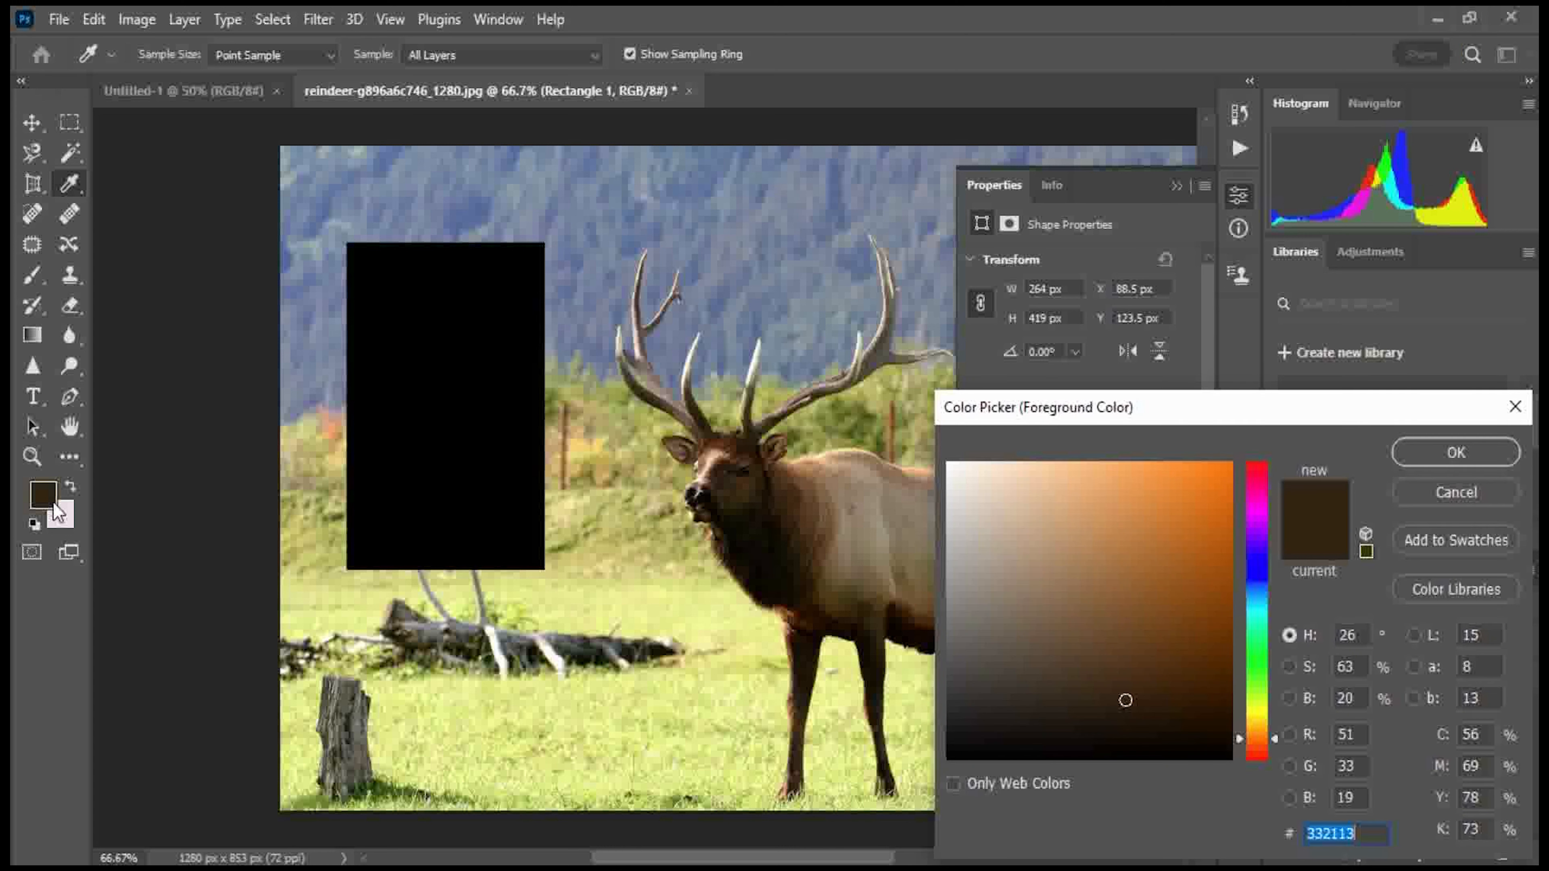
drag(1385, 836, 1308, 825)
key(ctrl+c)
text(000000)
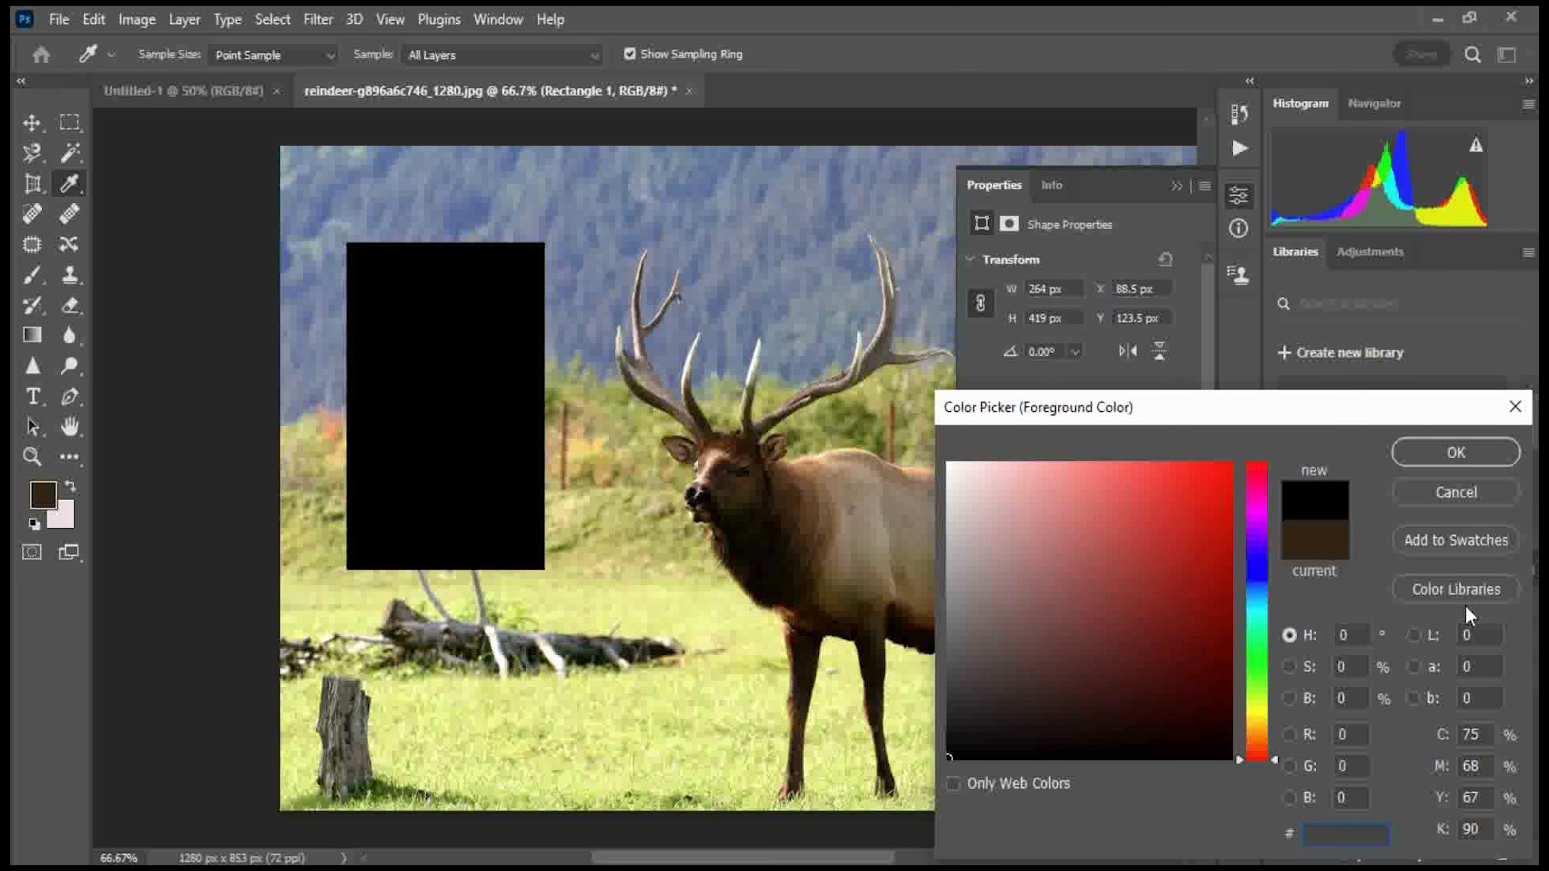
click(1516, 408)
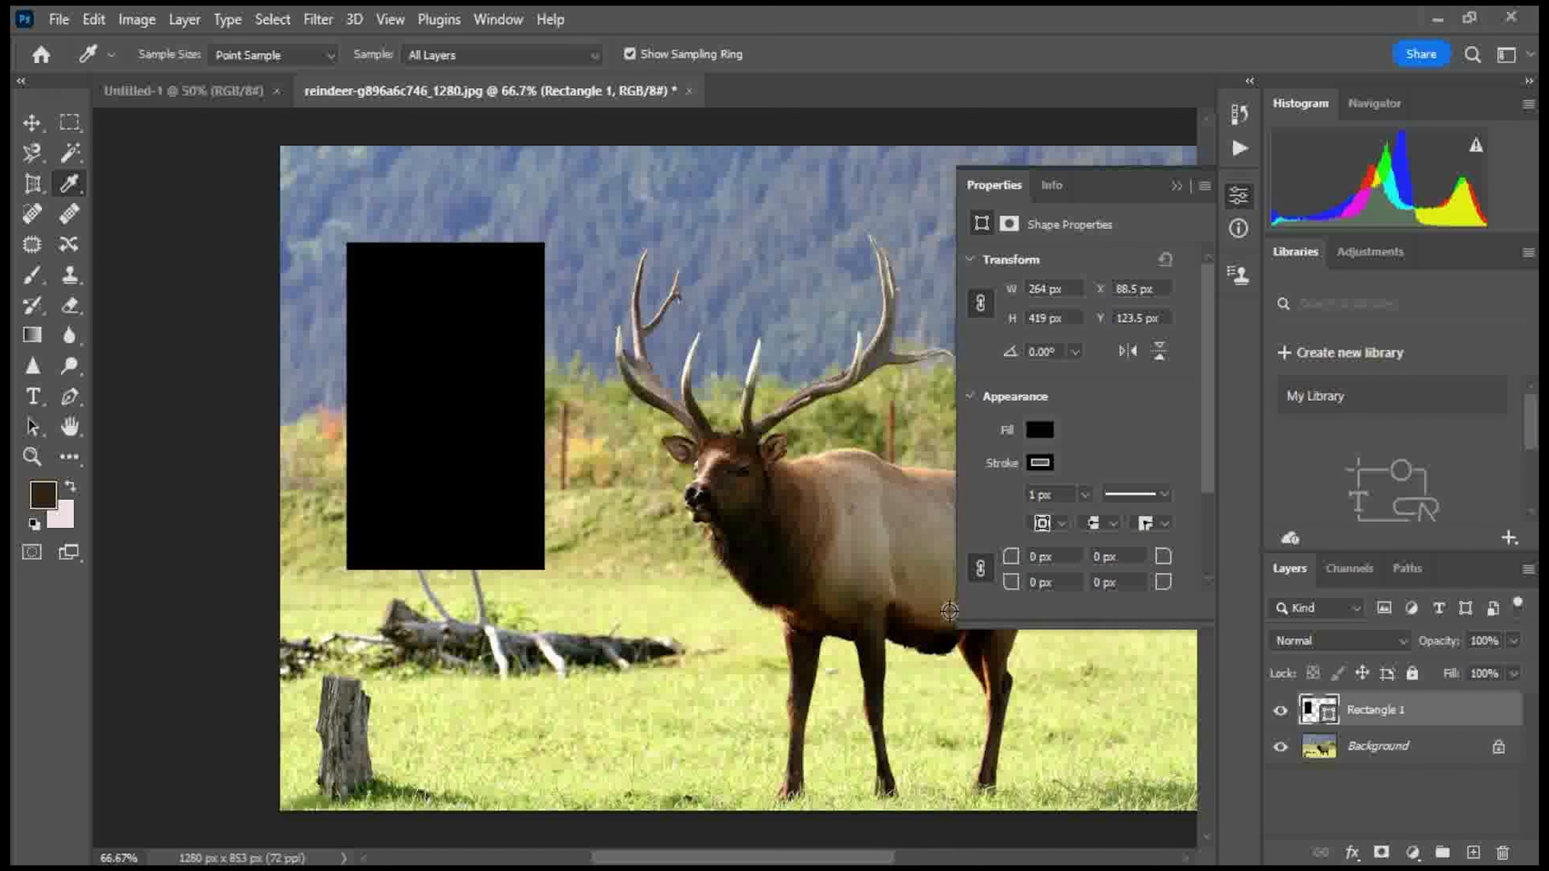
Set the rectangle's fill to the copied hex color 332113 and close its shape properties.
click(1040, 431)
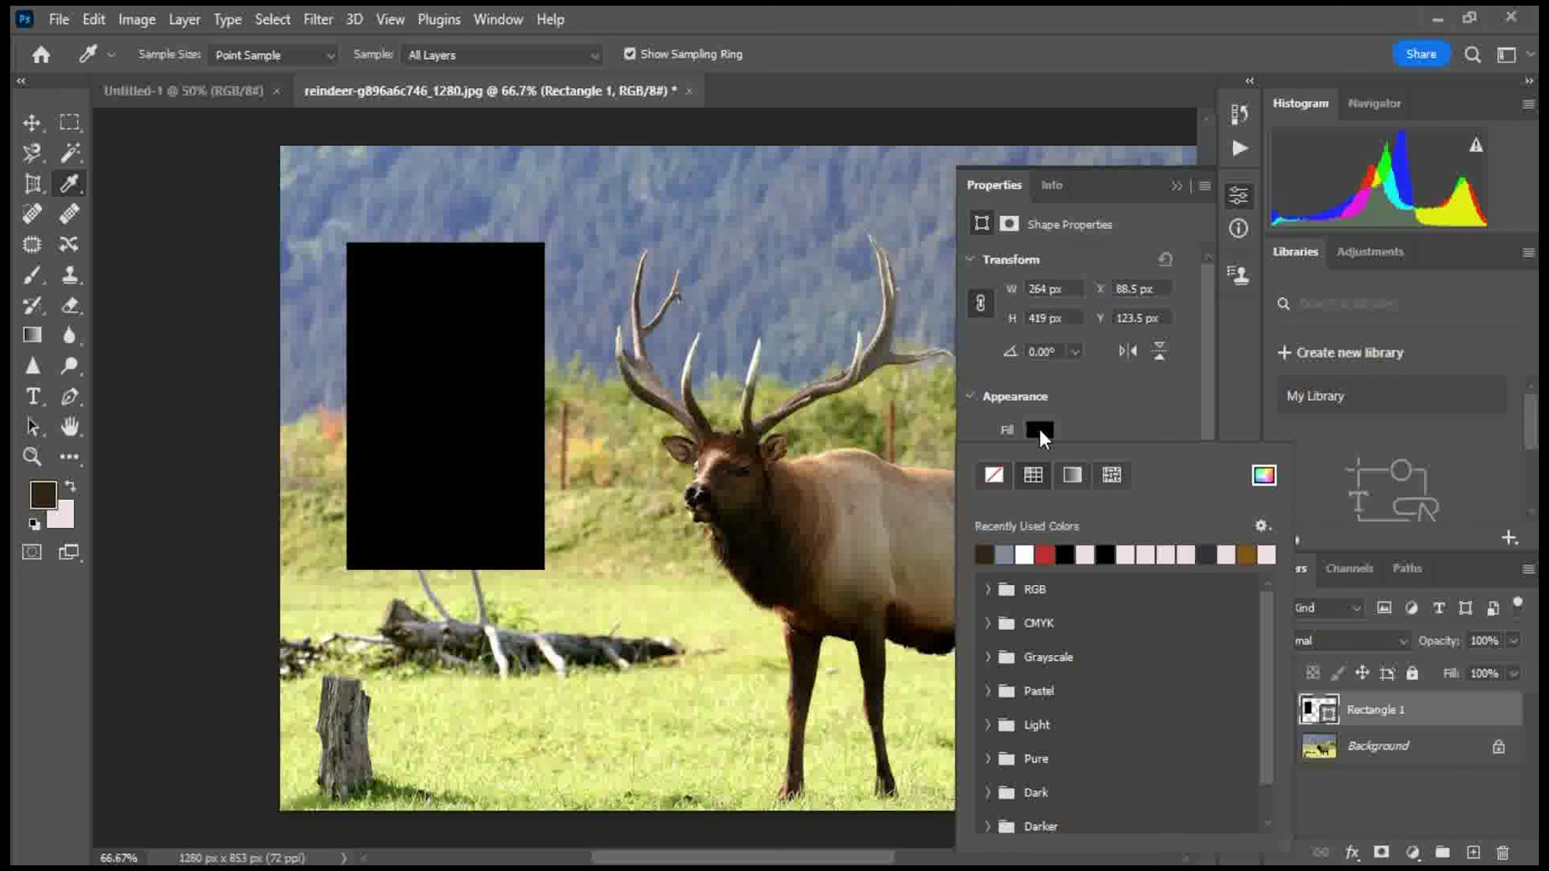
click(1261, 485)
key(ctrl+v)
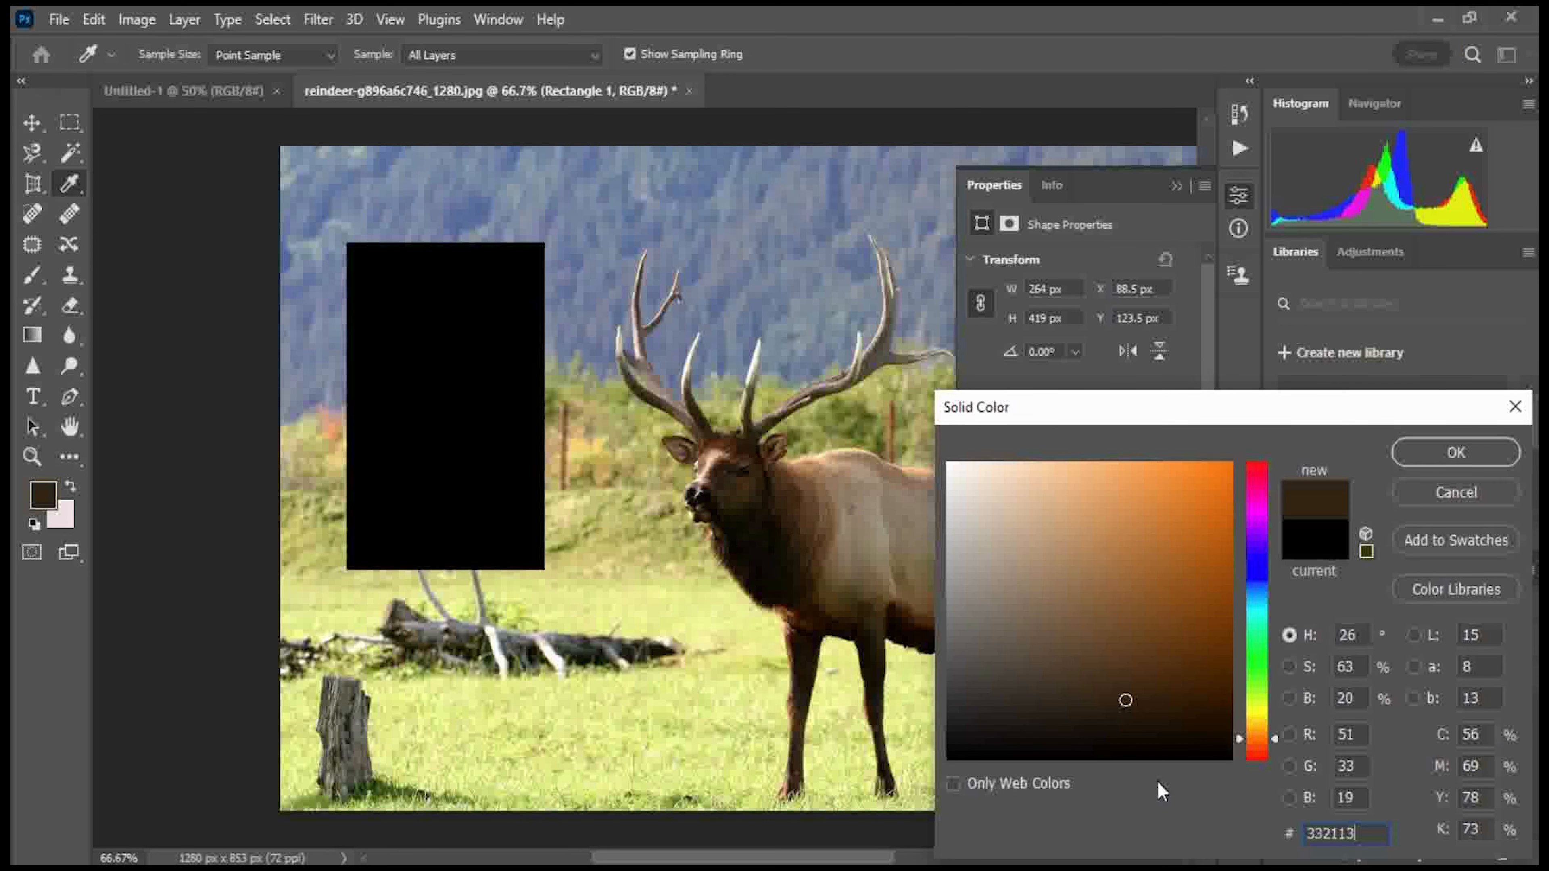
click(1418, 451)
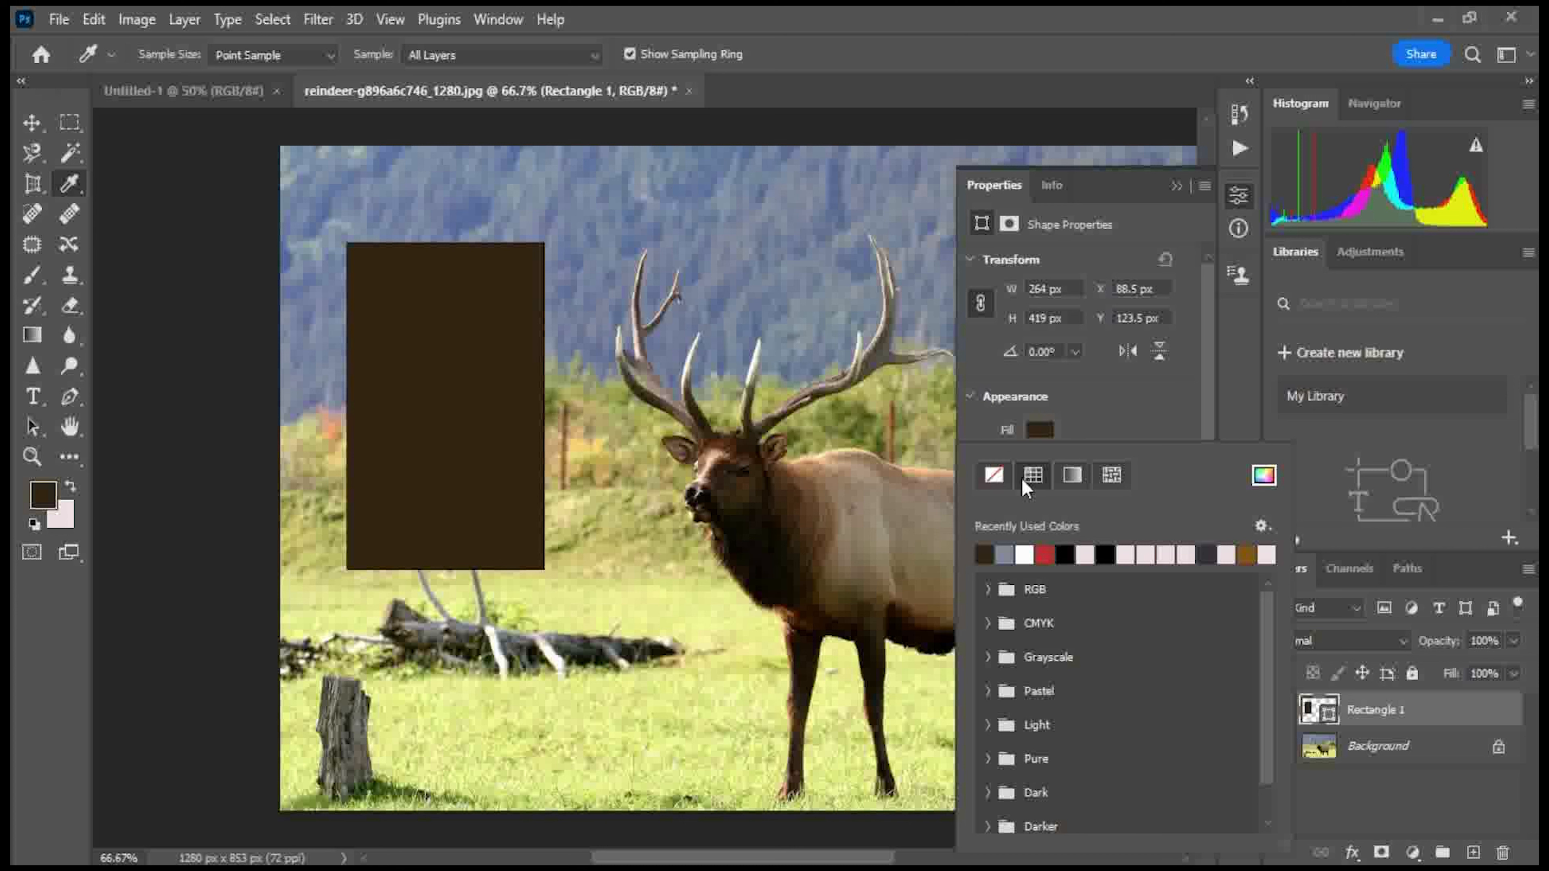
click(1147, 189)
click(1176, 186)
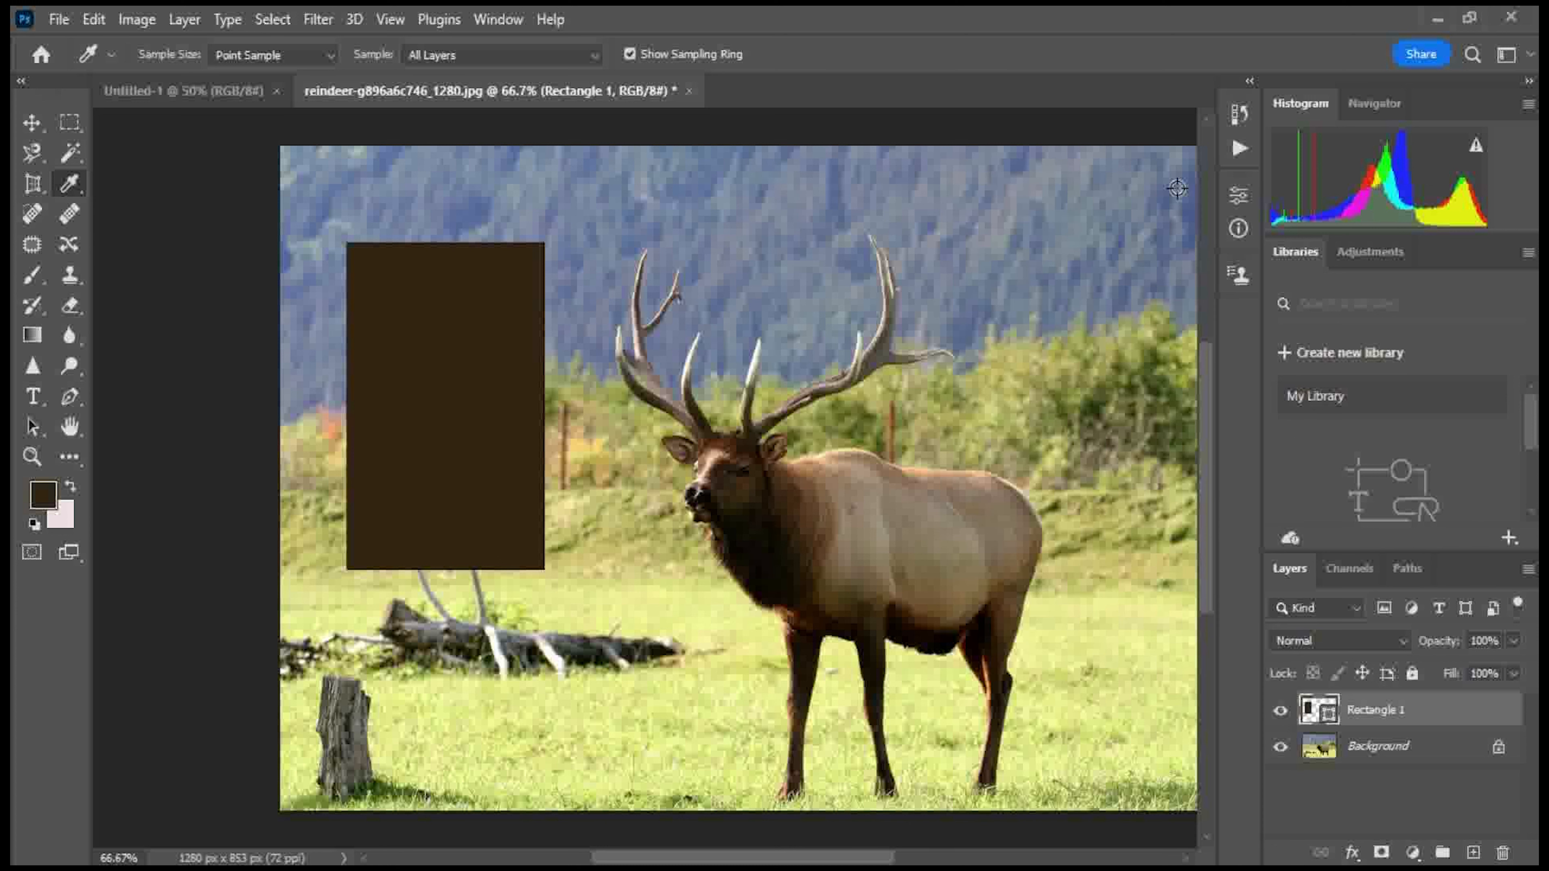
Select the brown rectangle with the Move tool and delete it from the photo.
key(v)
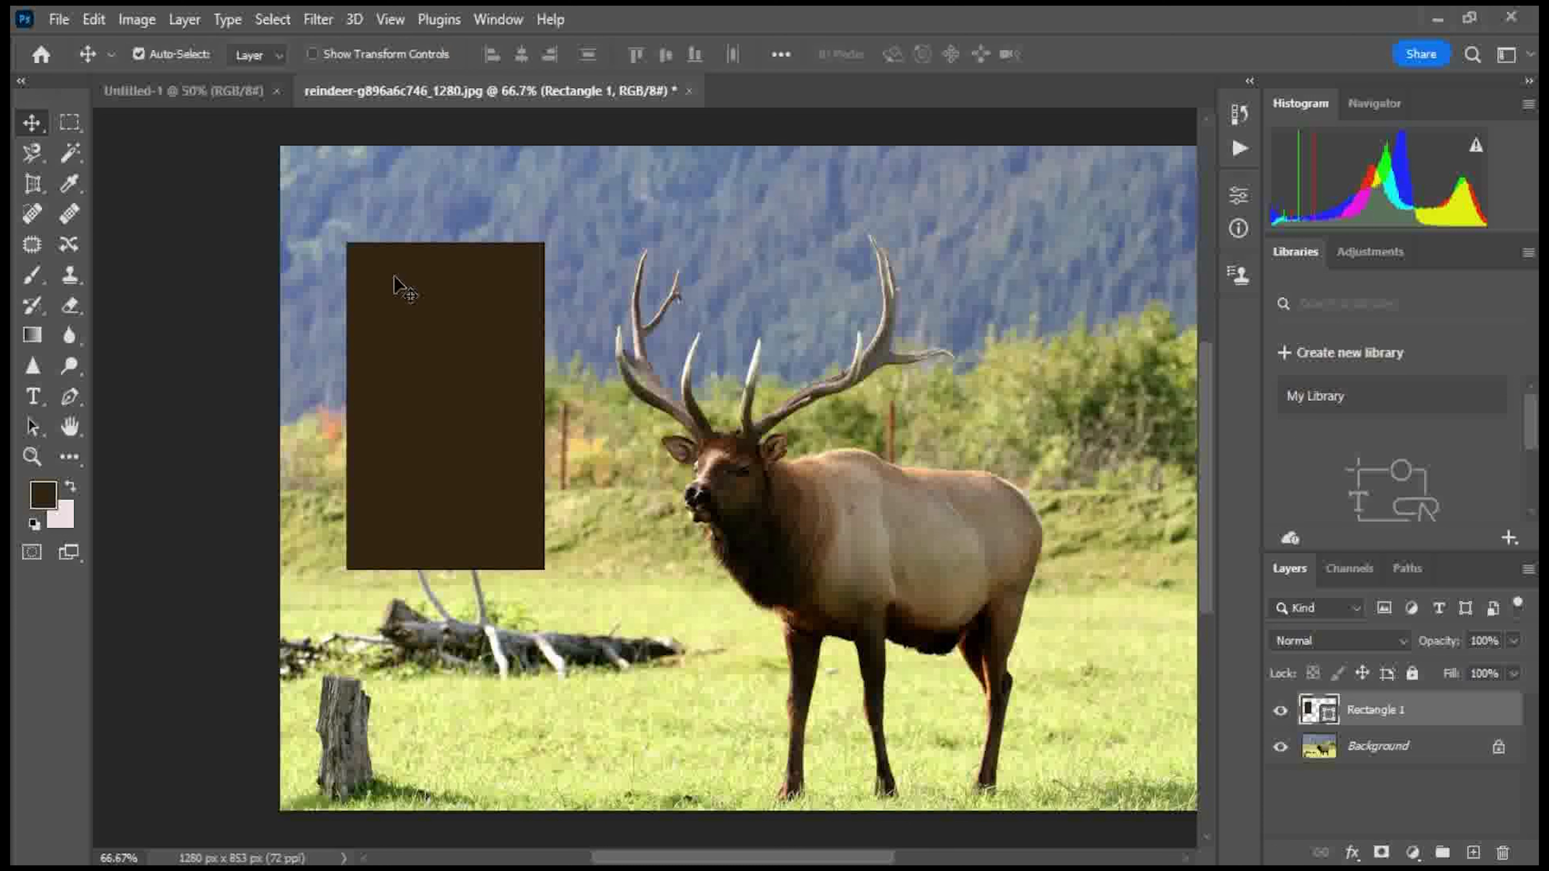
drag(433, 307, 437, 421)
key(Delete)
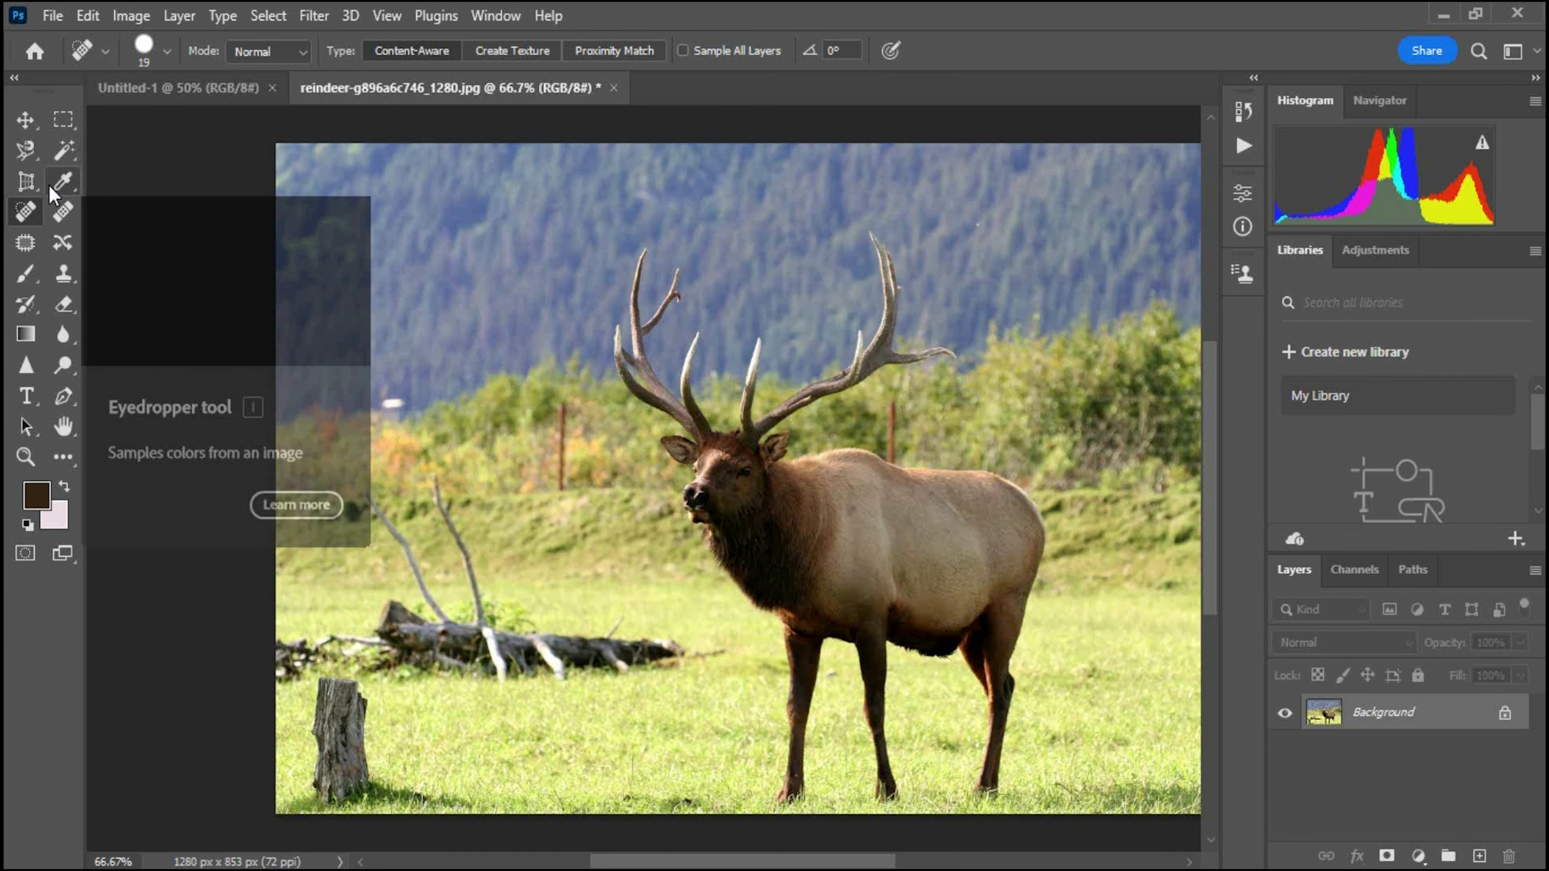
Paint out the elk's foremost leg, its leftover stub and part of the far hind leg with the Spot Healing Brush.
click(48, 185)
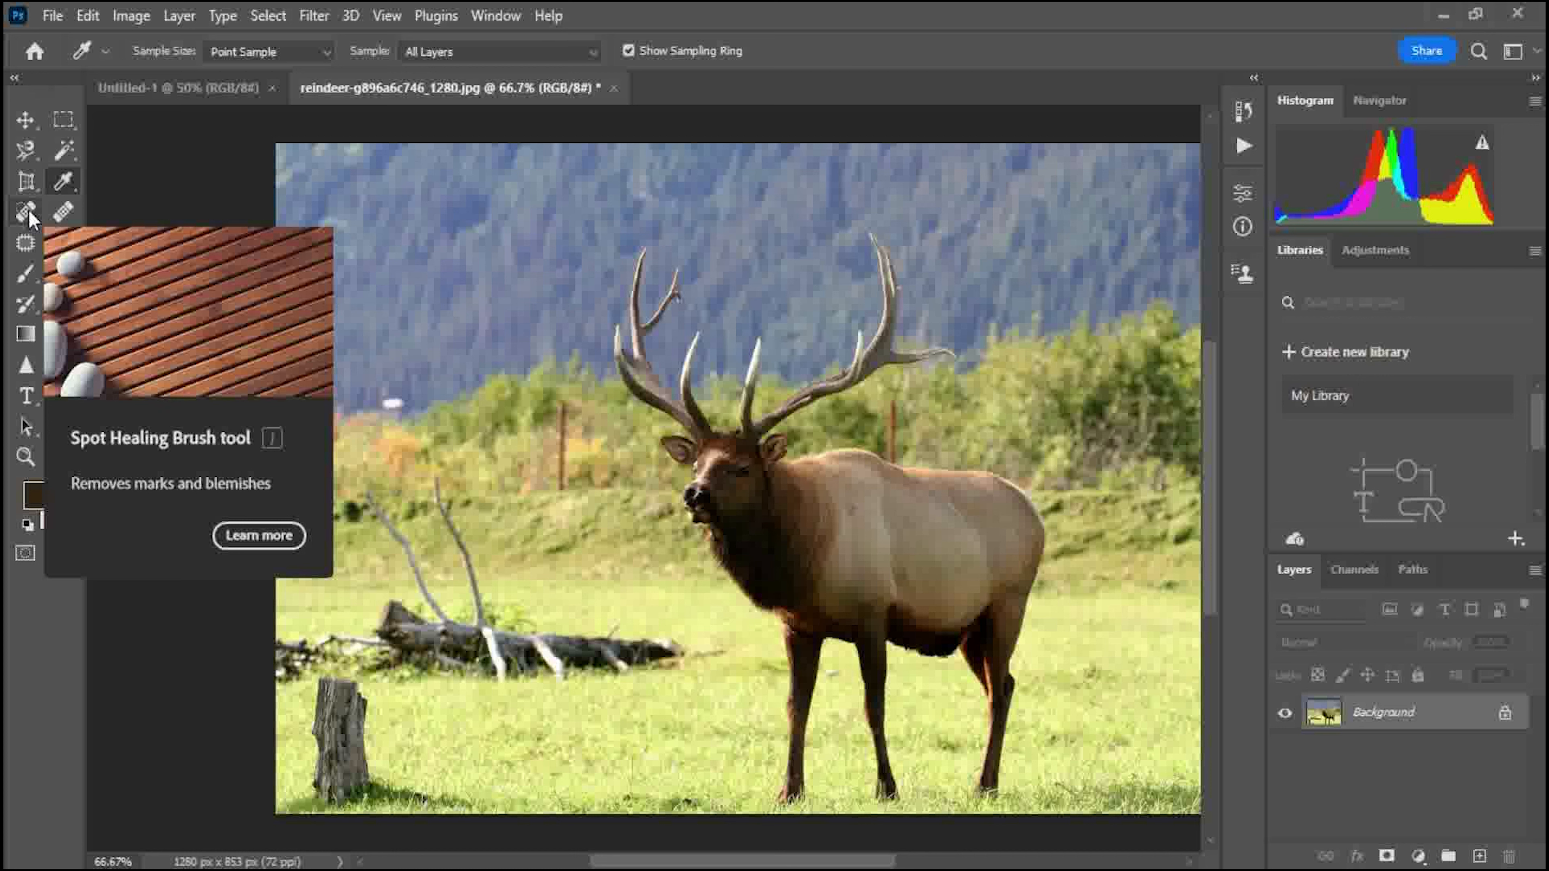
click(28, 213)
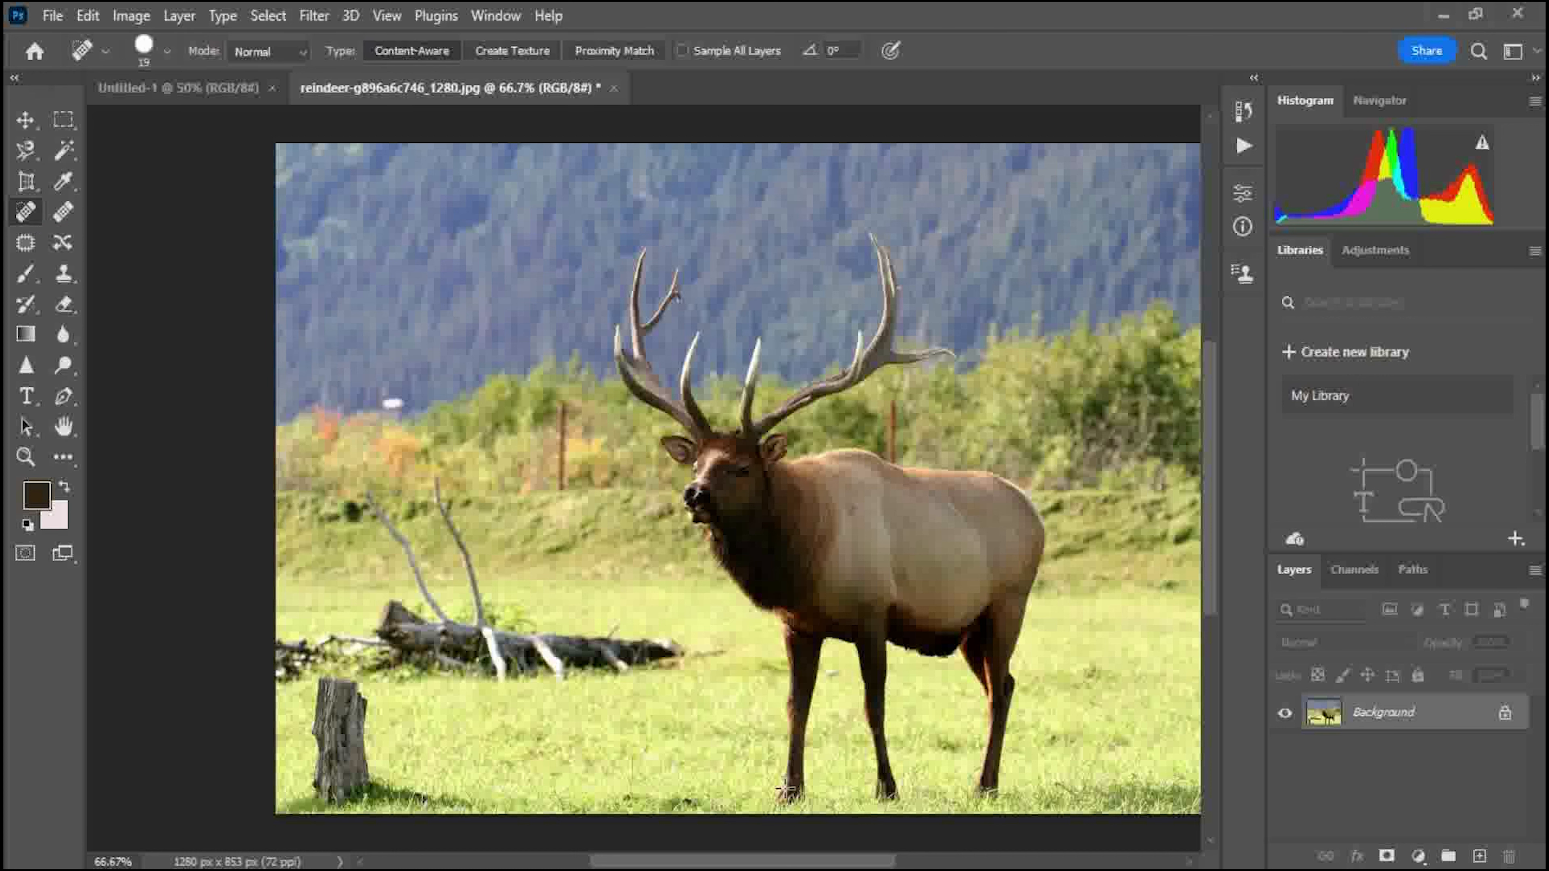
mouse_move(776, 790)
mouse_down()
mouse_move(796, 785)
mouse_move(797, 702)
mouse_move(792, 724)
mouse_move(818, 658)
mouse_move(812, 676)
mouse_move(816, 635)
mouse_move(796, 688)
mouse_move(801, 629)
mouse_move(796, 722)
mouse_up()
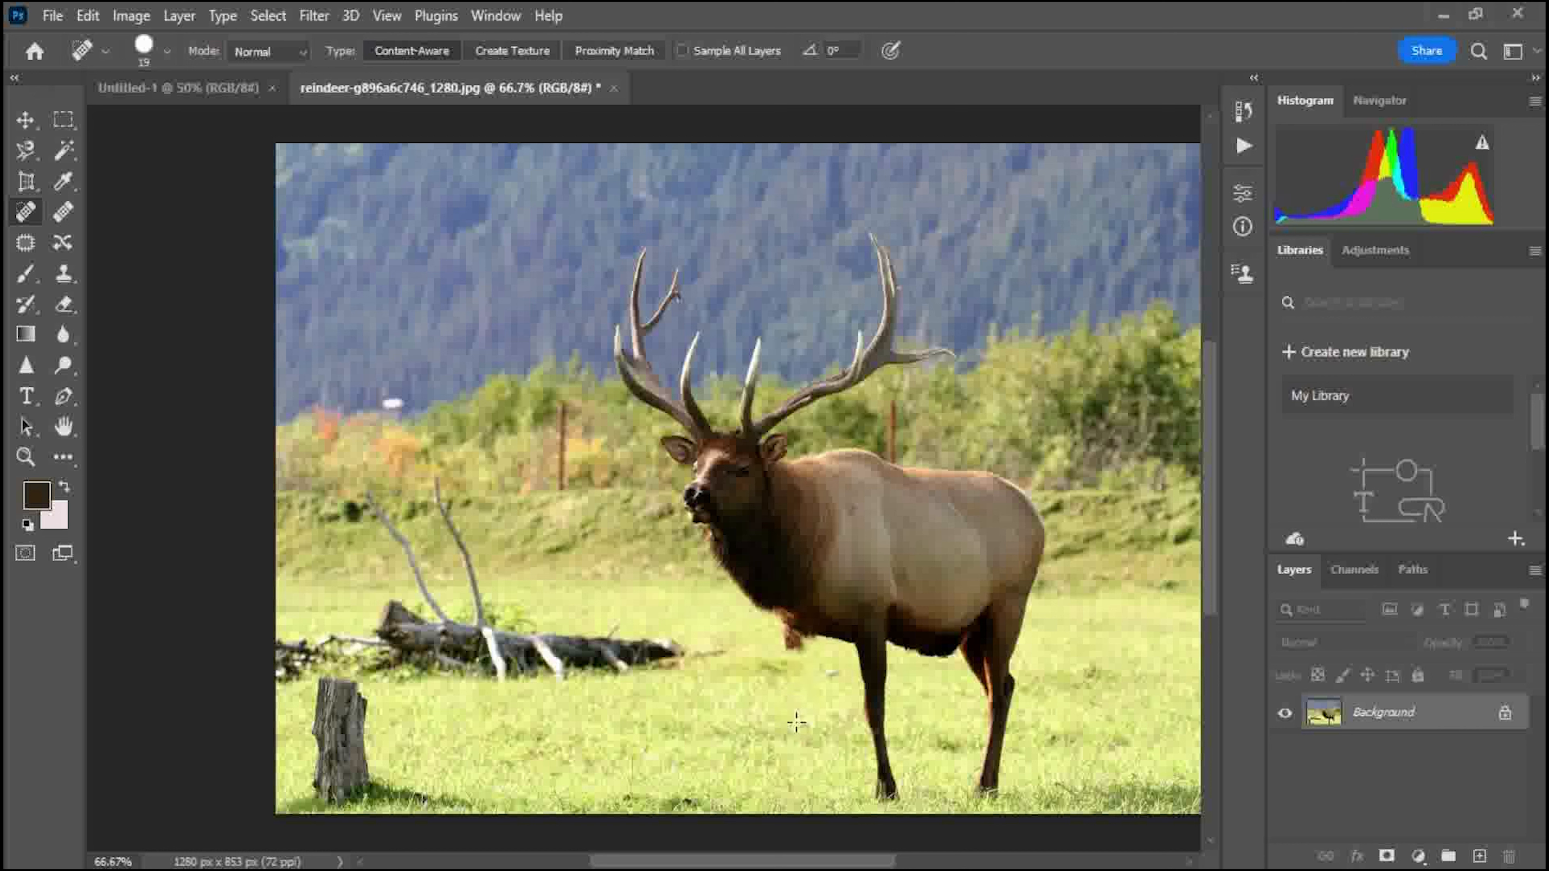
drag(792, 634, 785, 641)
drag(979, 683, 972, 635)
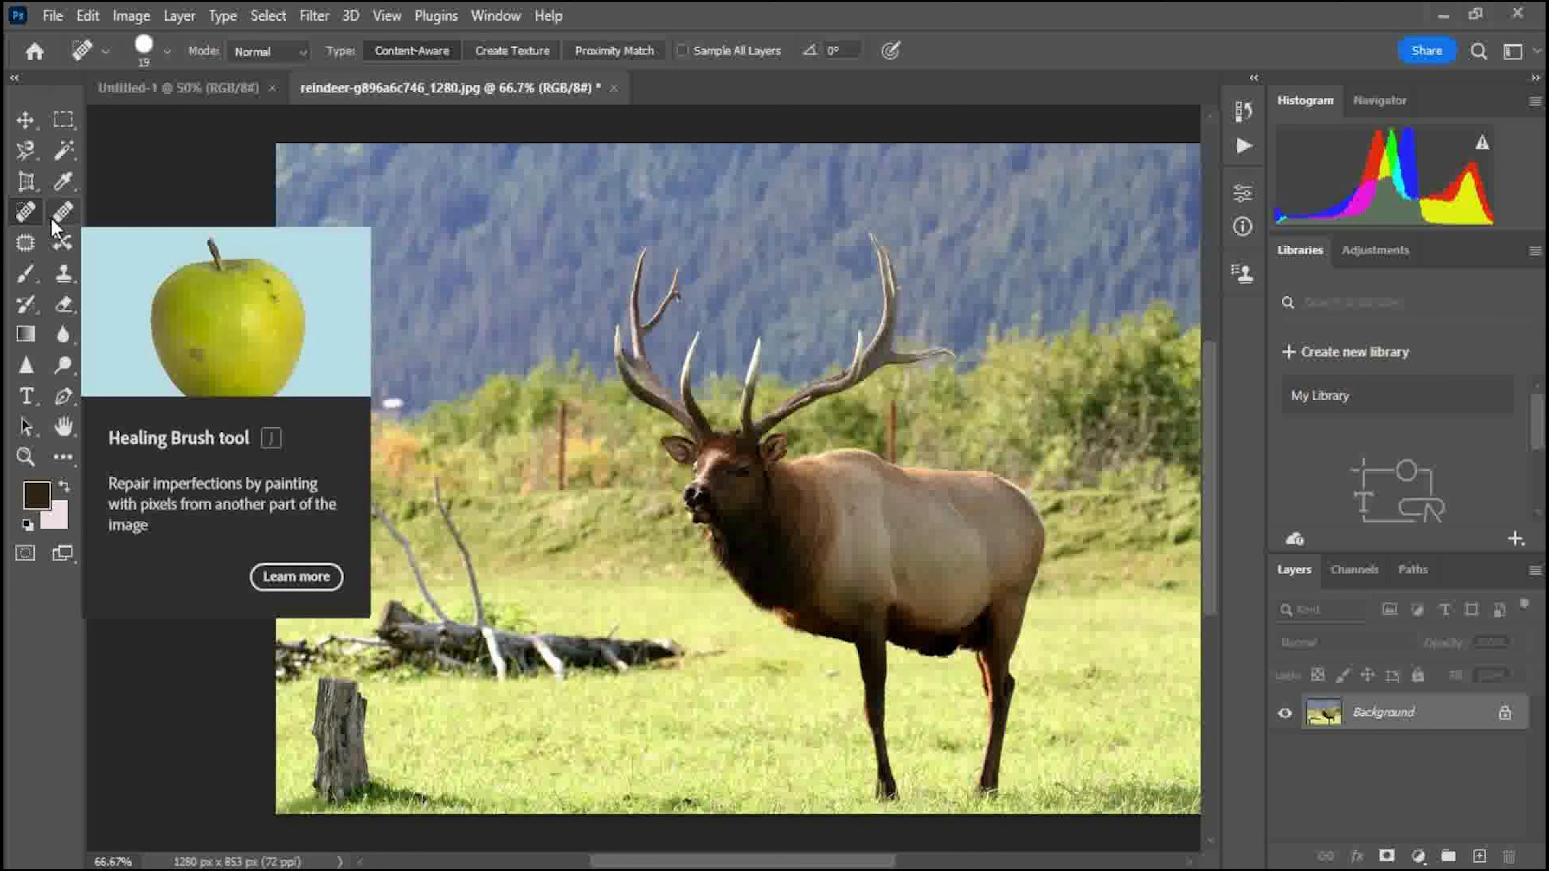
Retouch the dark spot on the elk's shoulder and the edge of the dark neck fur using the Healing Brush with sampled fur.
click(53, 220)
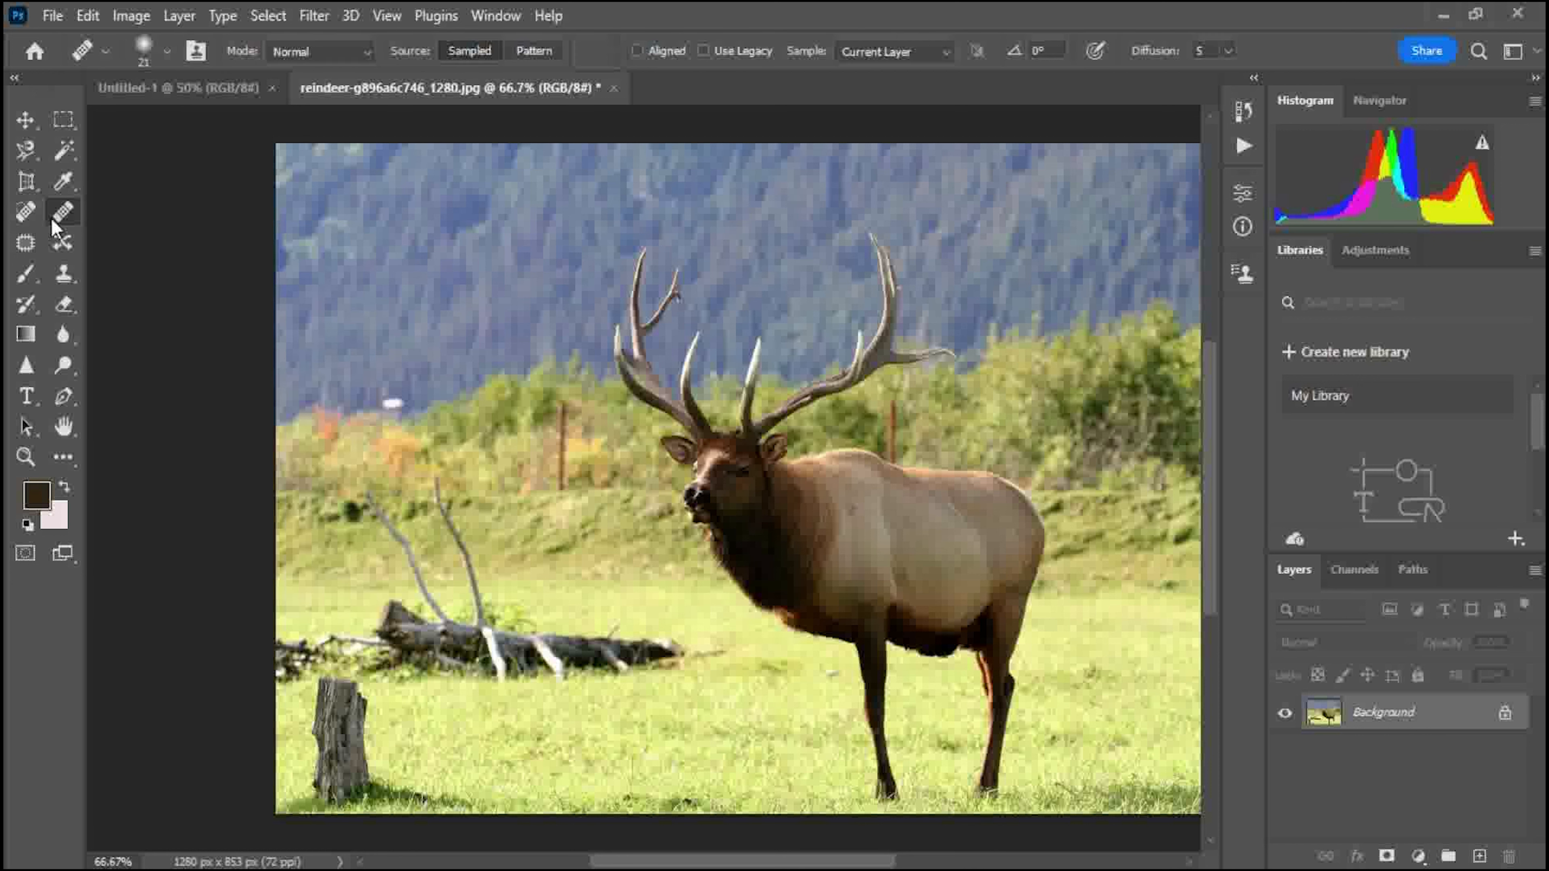
key(ctrl+plus)
key(ctrl+plus)
key(ctrl+plus)
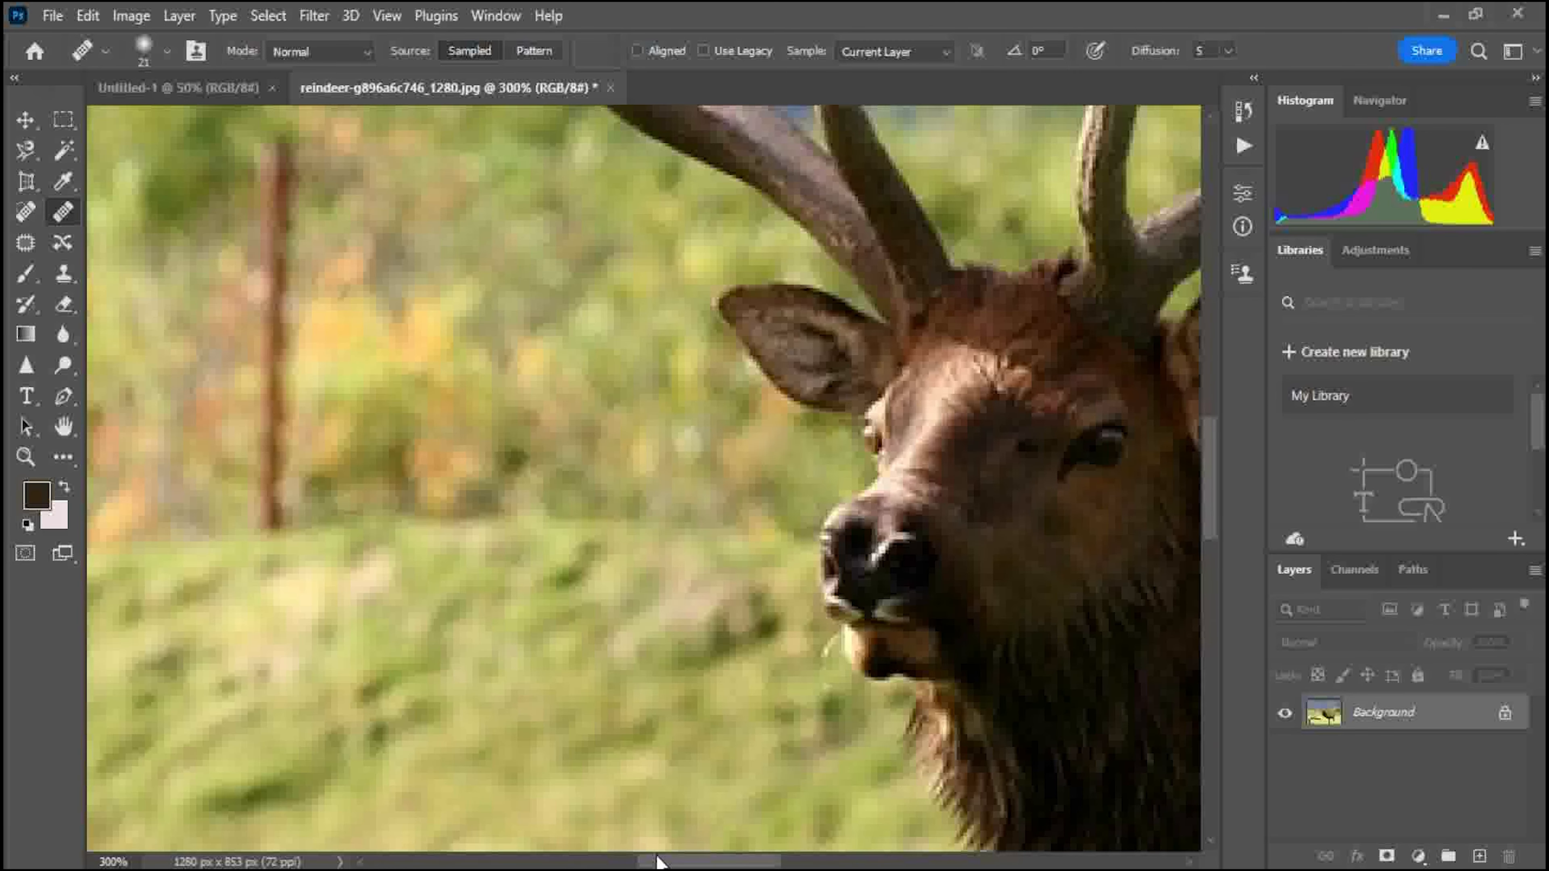
drag(658, 861, 820, 860)
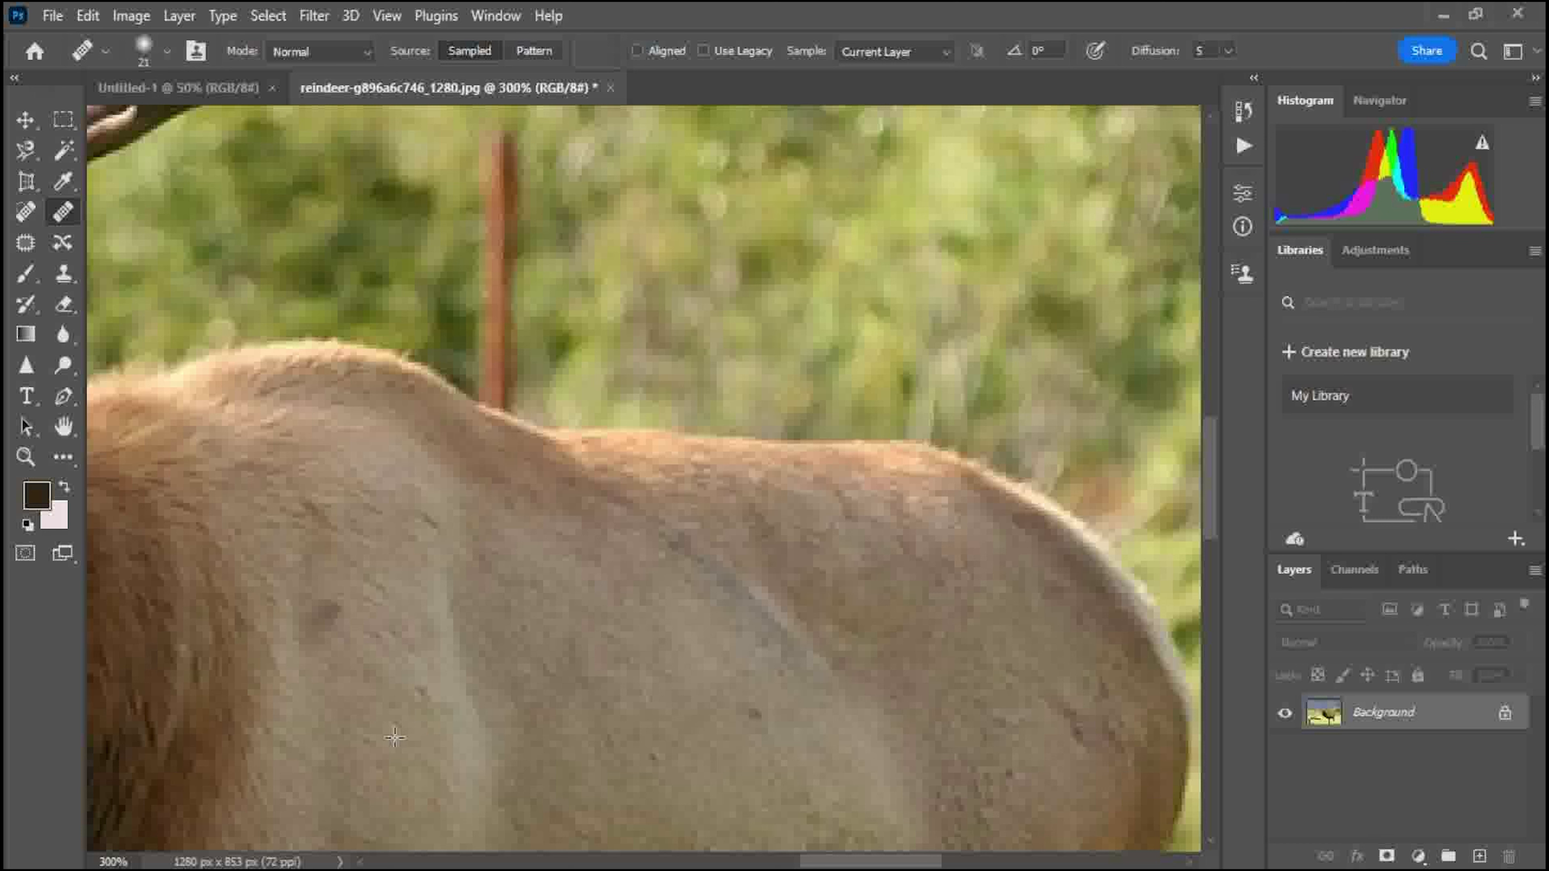
click(369, 704)
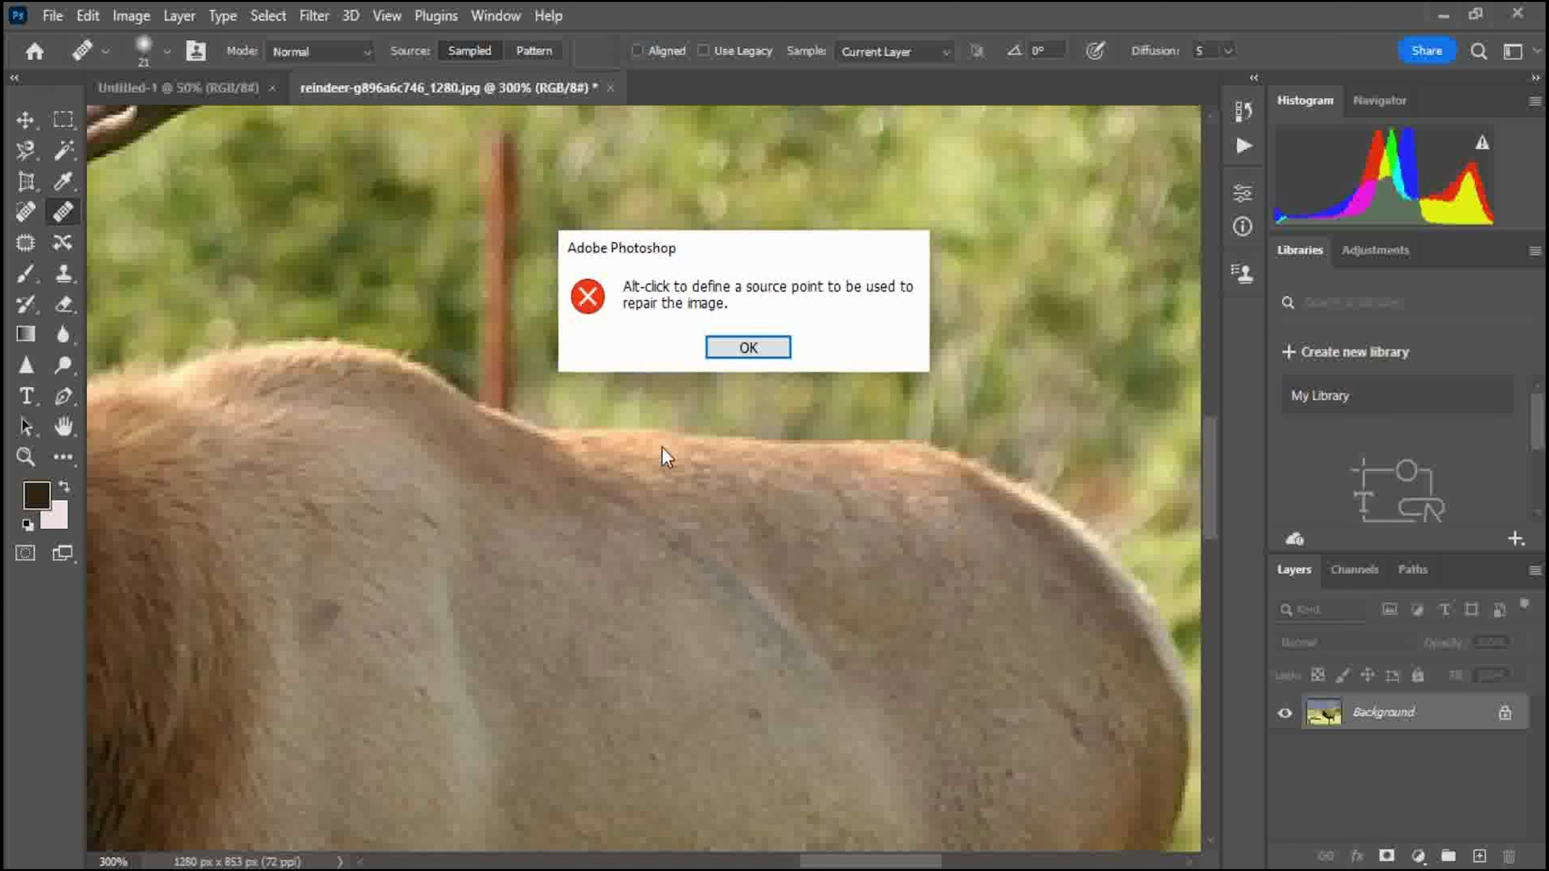
click(722, 352)
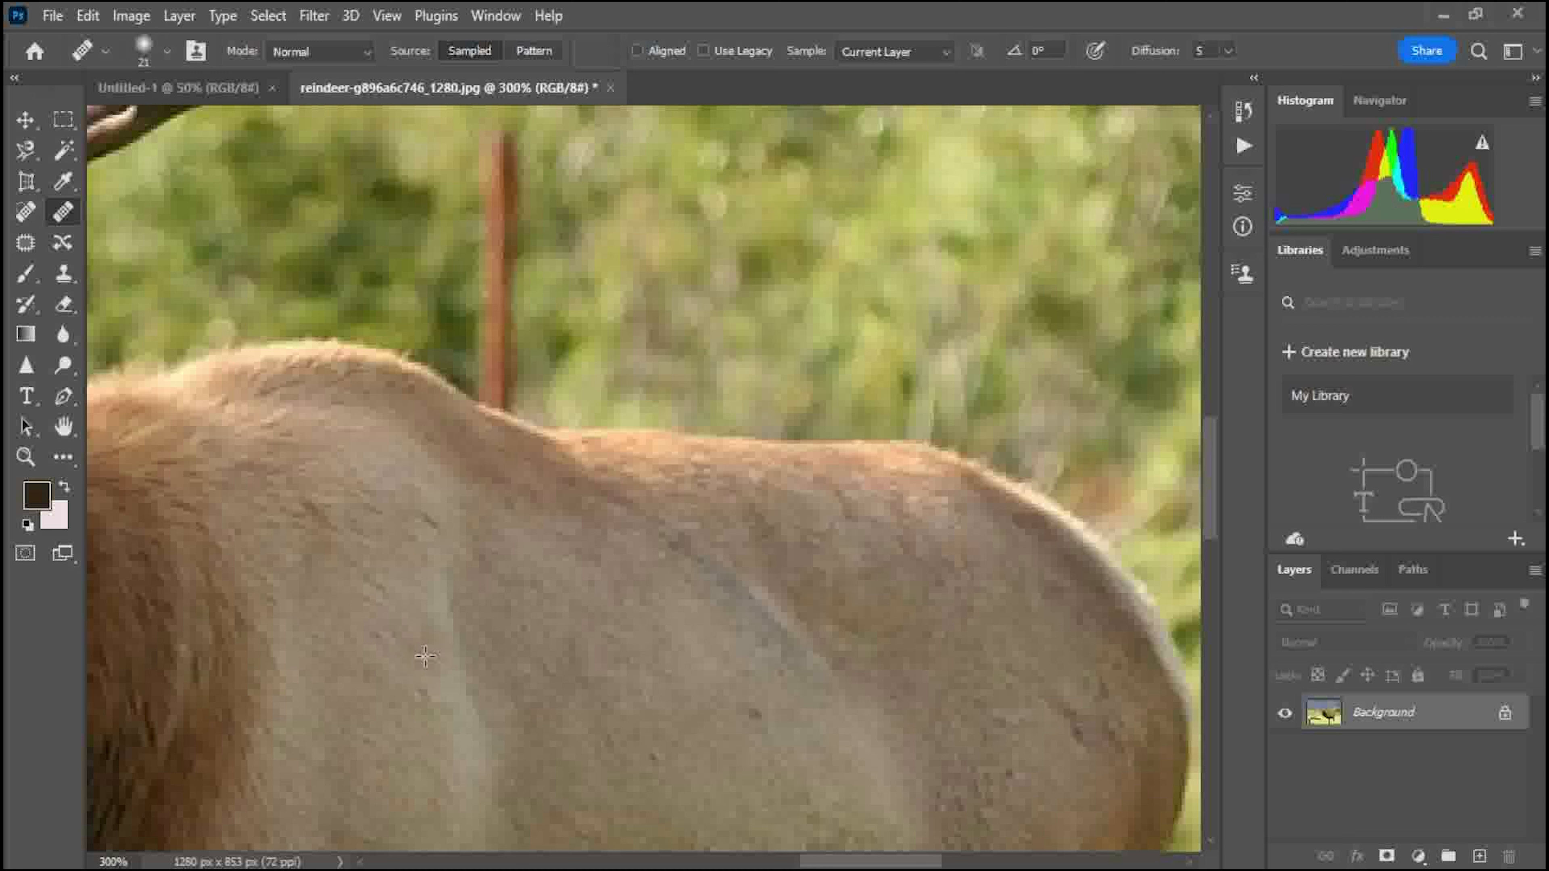
mouse_move(256, 647)
mouse_down()
mouse_move(247, 735)
mouse_move(246, 657)
mouse_up()
click(226, 729)
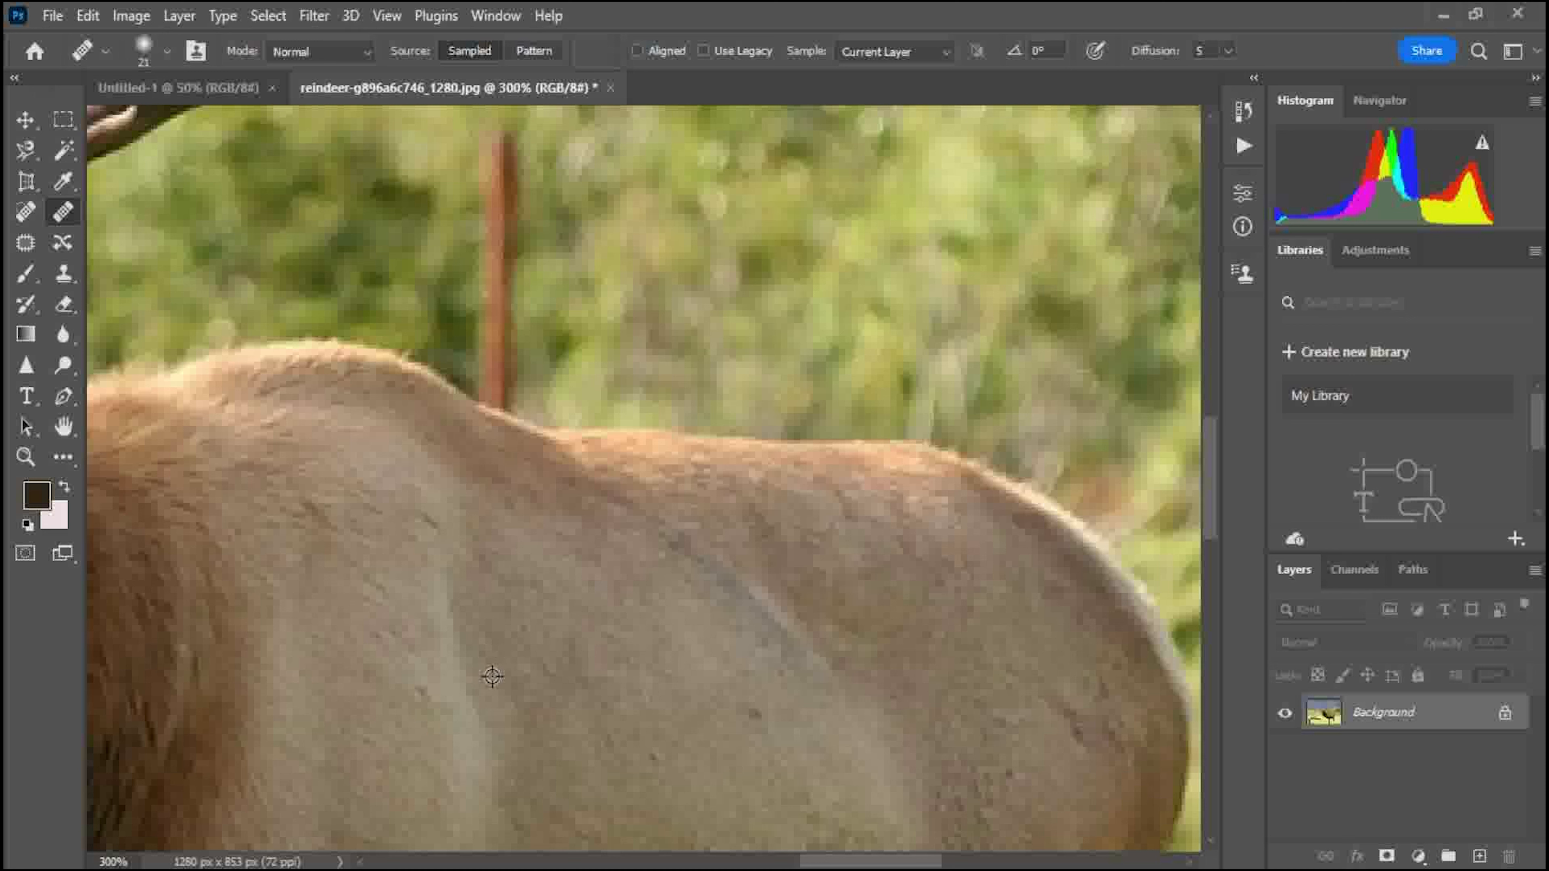
mouse_move(258, 674)
mouse_down()
mouse_move(246, 709)
mouse_move(242, 668)
mouse_move(212, 744)
mouse_move(231, 613)
mouse_move(200, 790)
mouse_move(247, 634)
mouse_move(198, 537)
mouse_move(211, 634)
mouse_move(183, 525)
mouse_move(245, 622)
mouse_move(203, 781)
mouse_move(253, 638)
mouse_move(239, 696)
mouse_move(239, 639)
mouse_up()
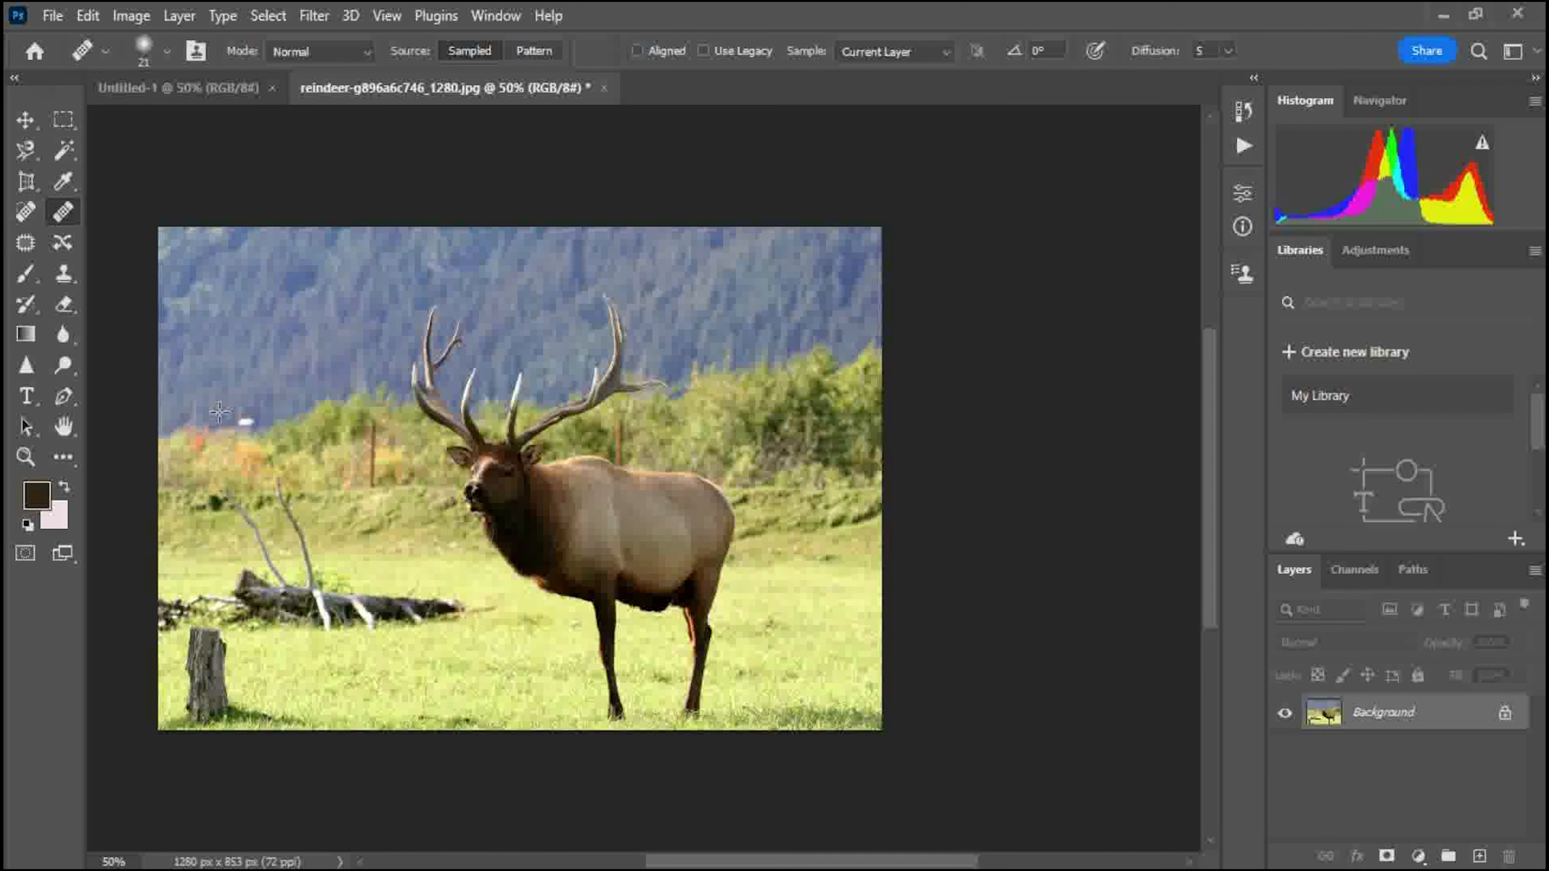
Outline the elk's remaining front leg with the Patch tool, replace it with nearby grass, and clear the selection.
key(v)
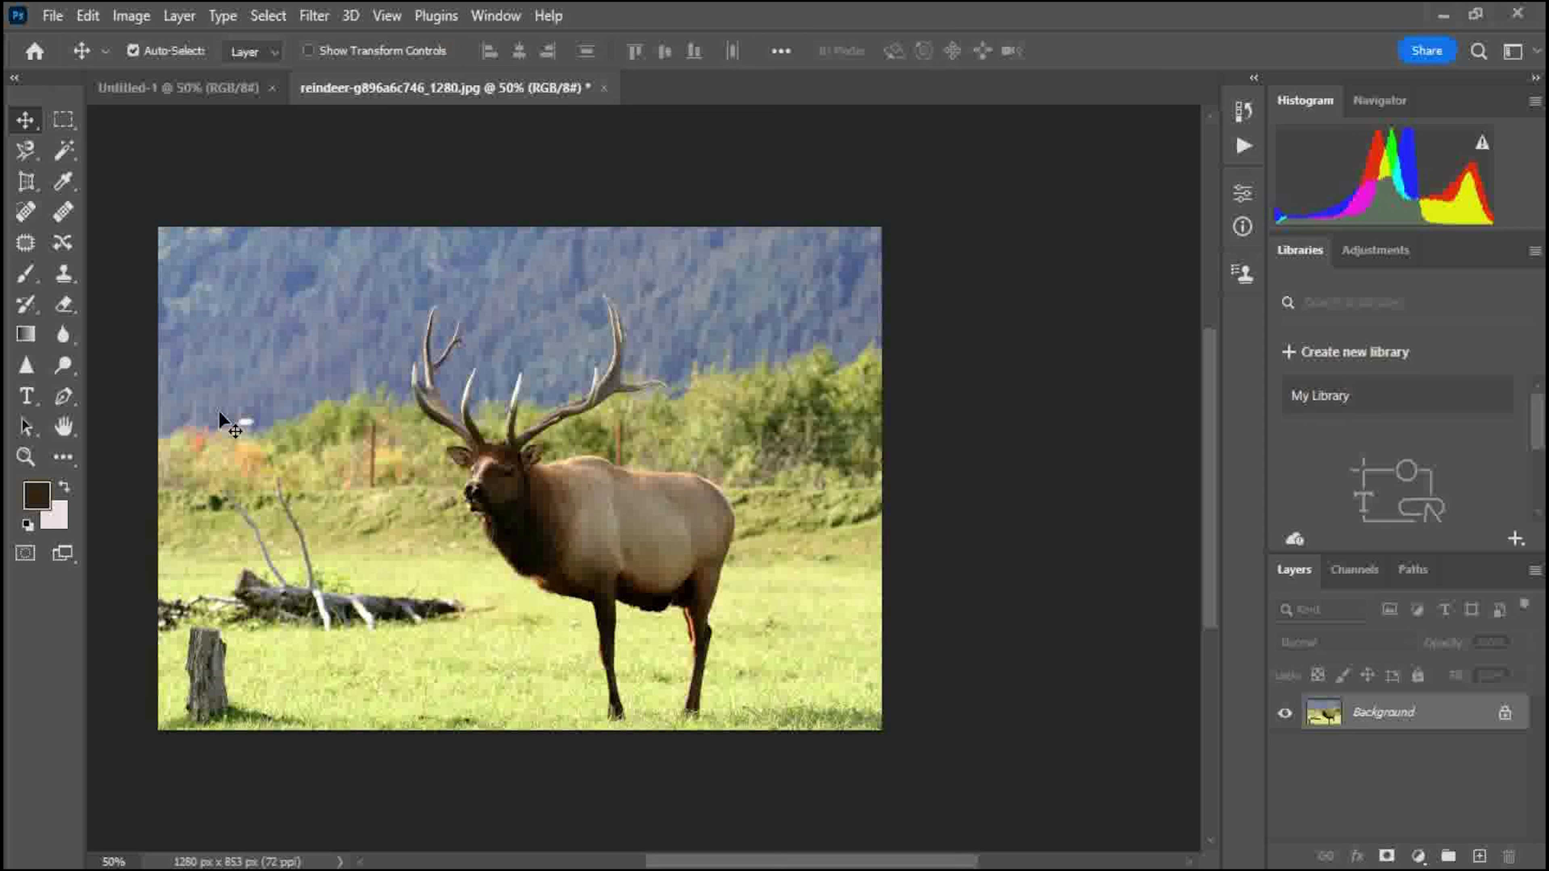
click(28, 247)
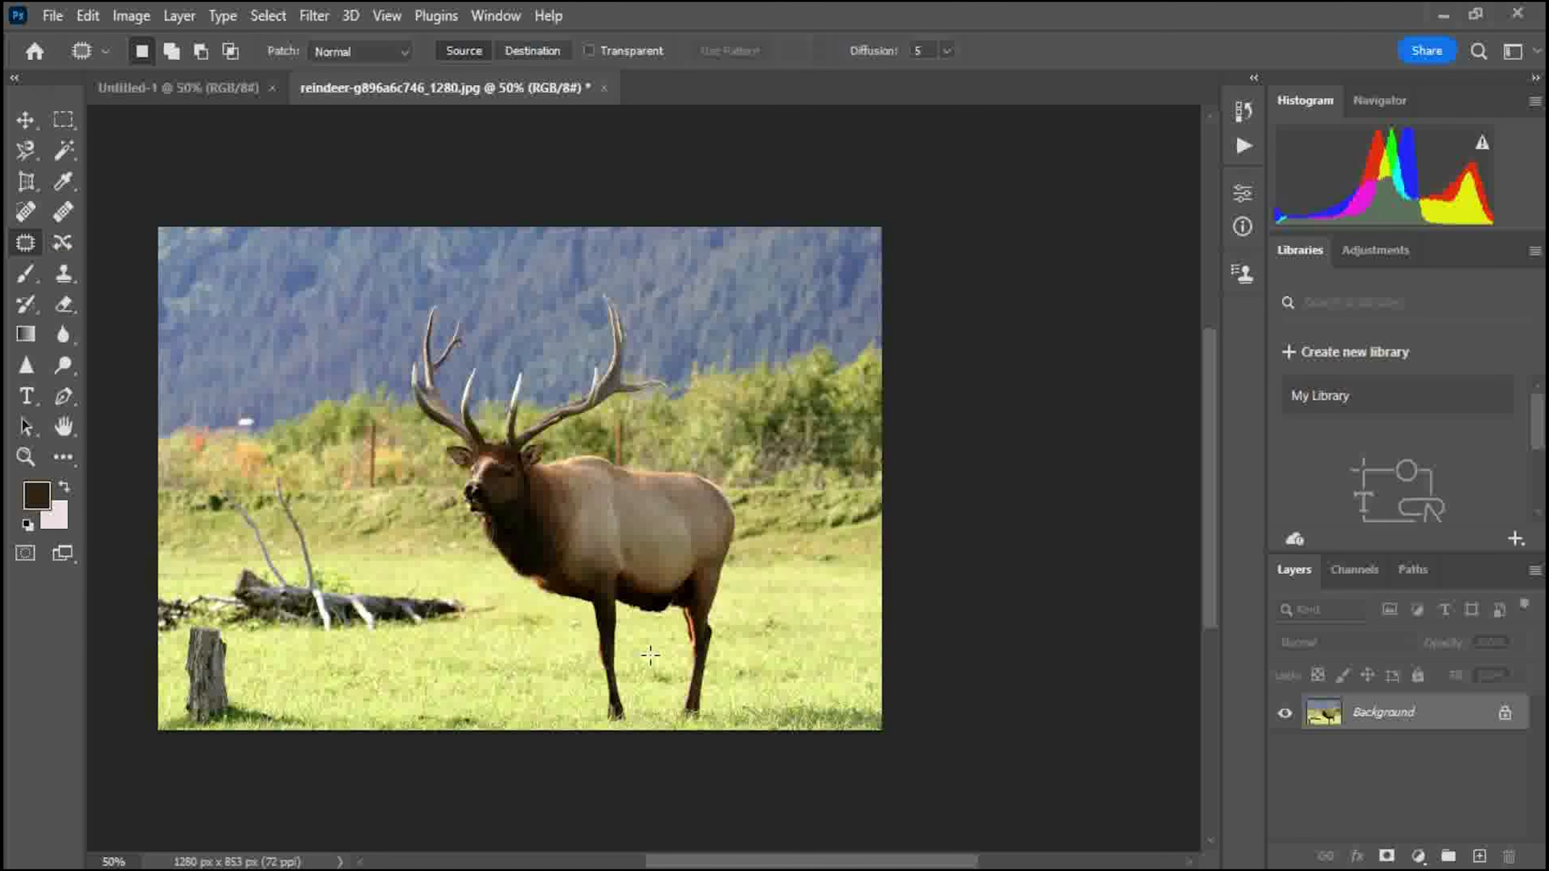
key(ctrl+1)
scroll(651, 654, down, 3)
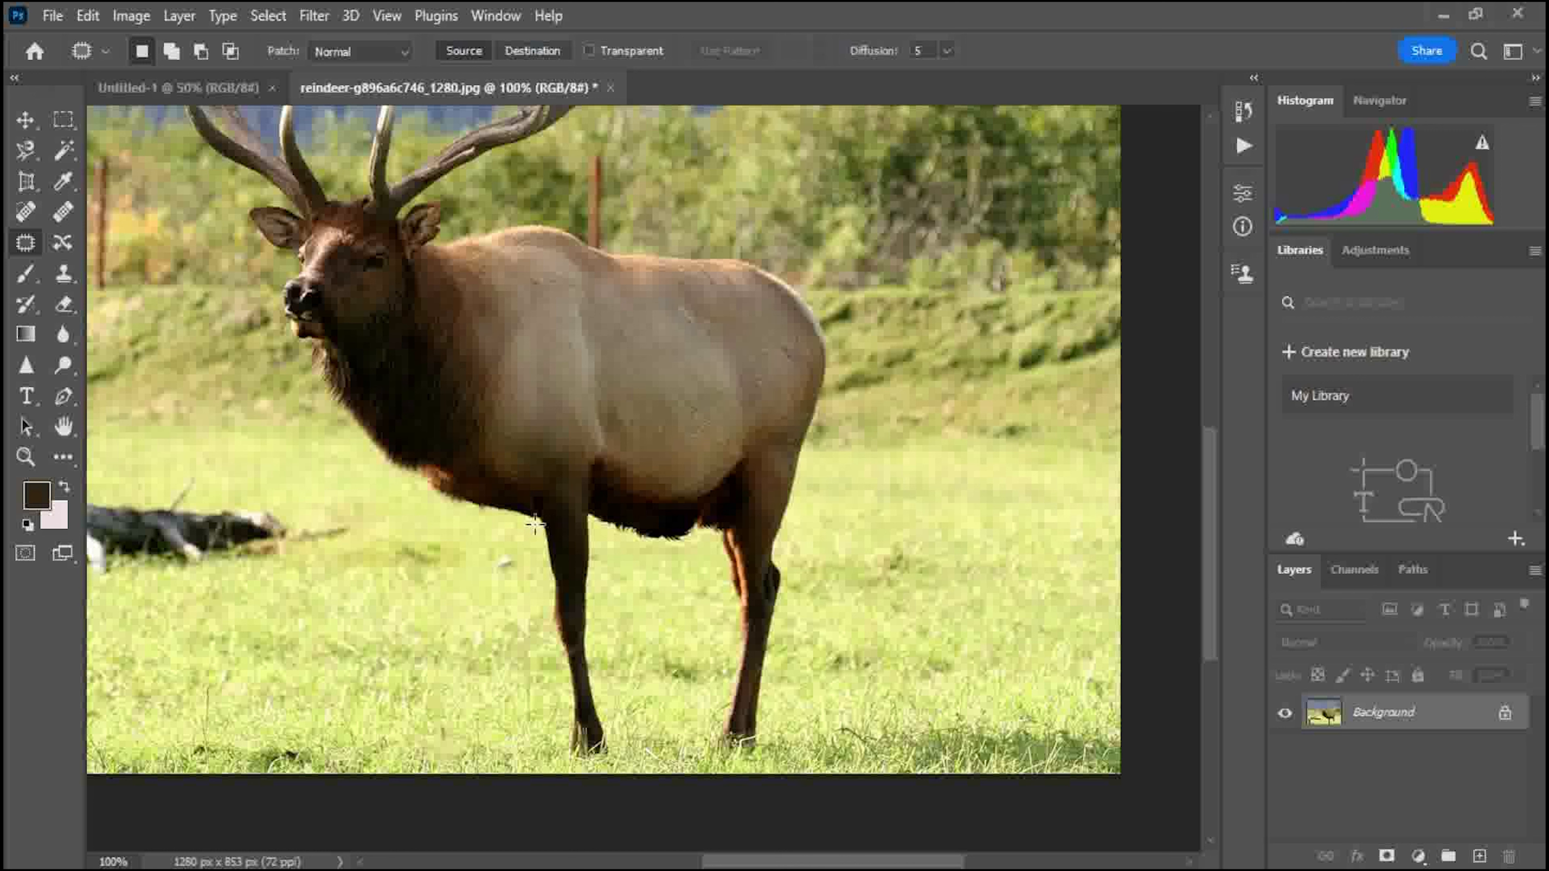
drag(535, 523, 586, 525)
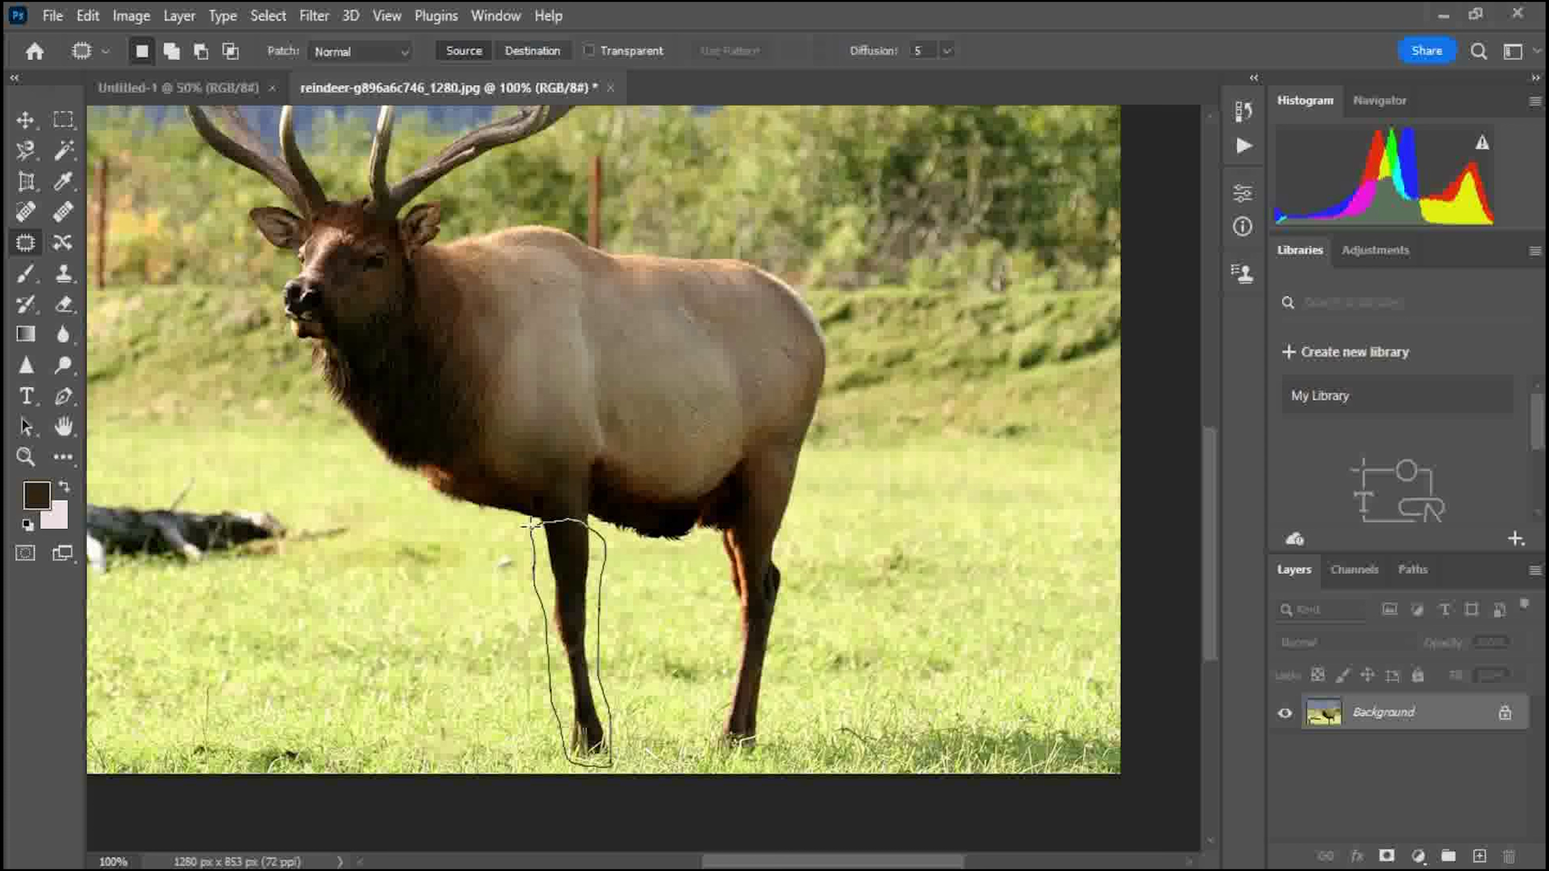
mouse_move(530, 523)
mouse_down()
mouse_move(552, 573)
mouse_move(482, 575)
mouse_move(564, 533)
mouse_move(584, 548)
mouse_move(570, 570)
mouse_move(542, 545)
mouse_move(573, 537)
mouse_move(555, 548)
mouse_move(578, 570)
mouse_move(594, 538)
mouse_move(546, 529)
mouse_move(591, 526)
mouse_up()
key(ctrl+d)
key(j)
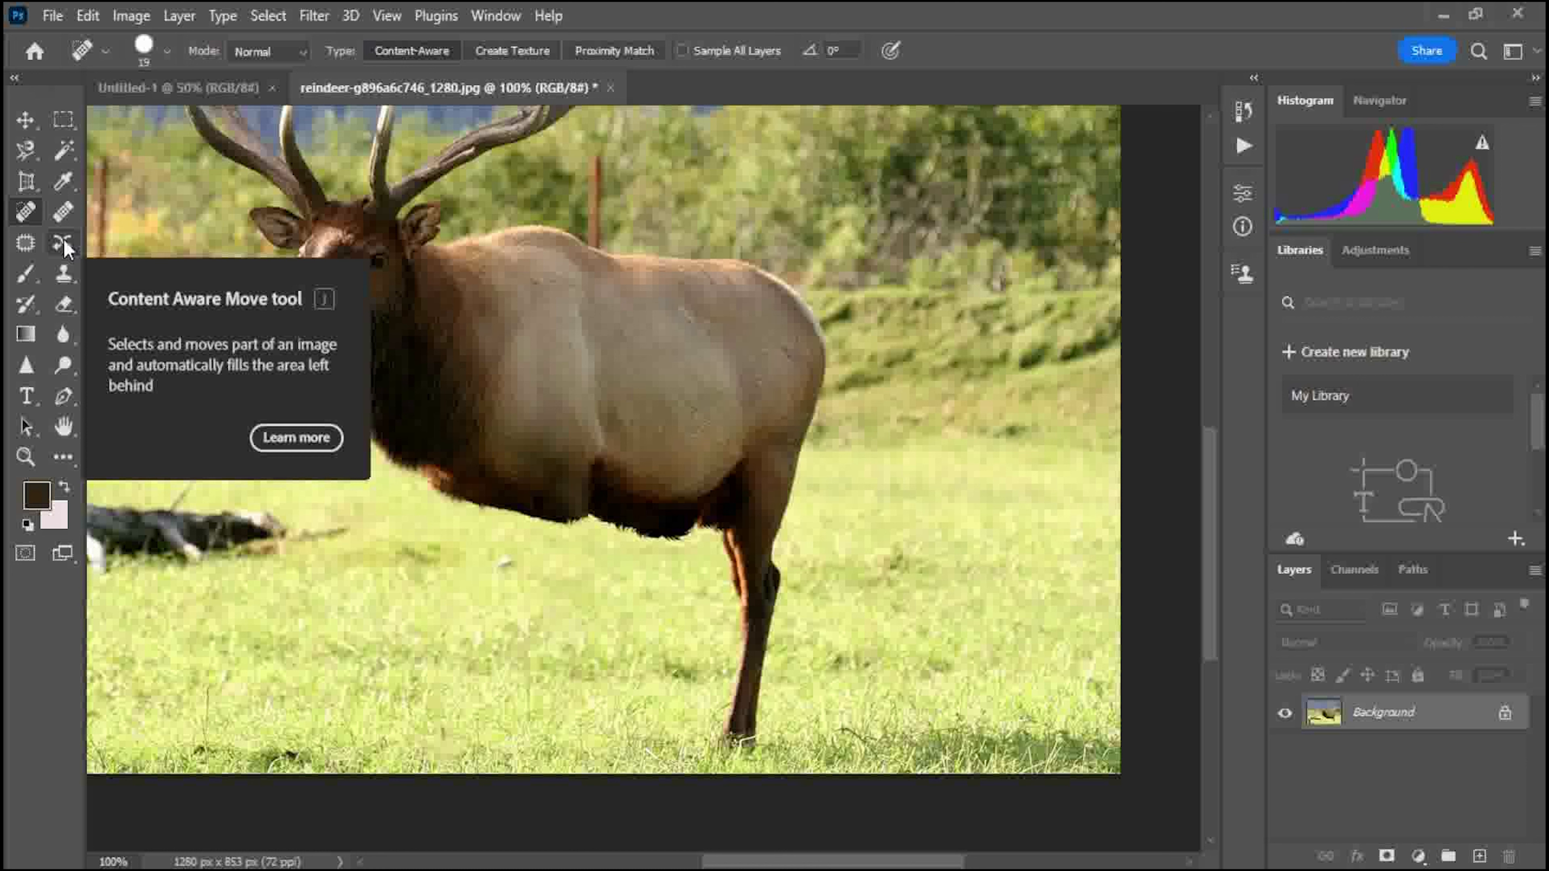
Outline the elk's hind leg with the Content-Aware Move tool and relocate it forward beneath the middle of the belly.
click(65, 242)
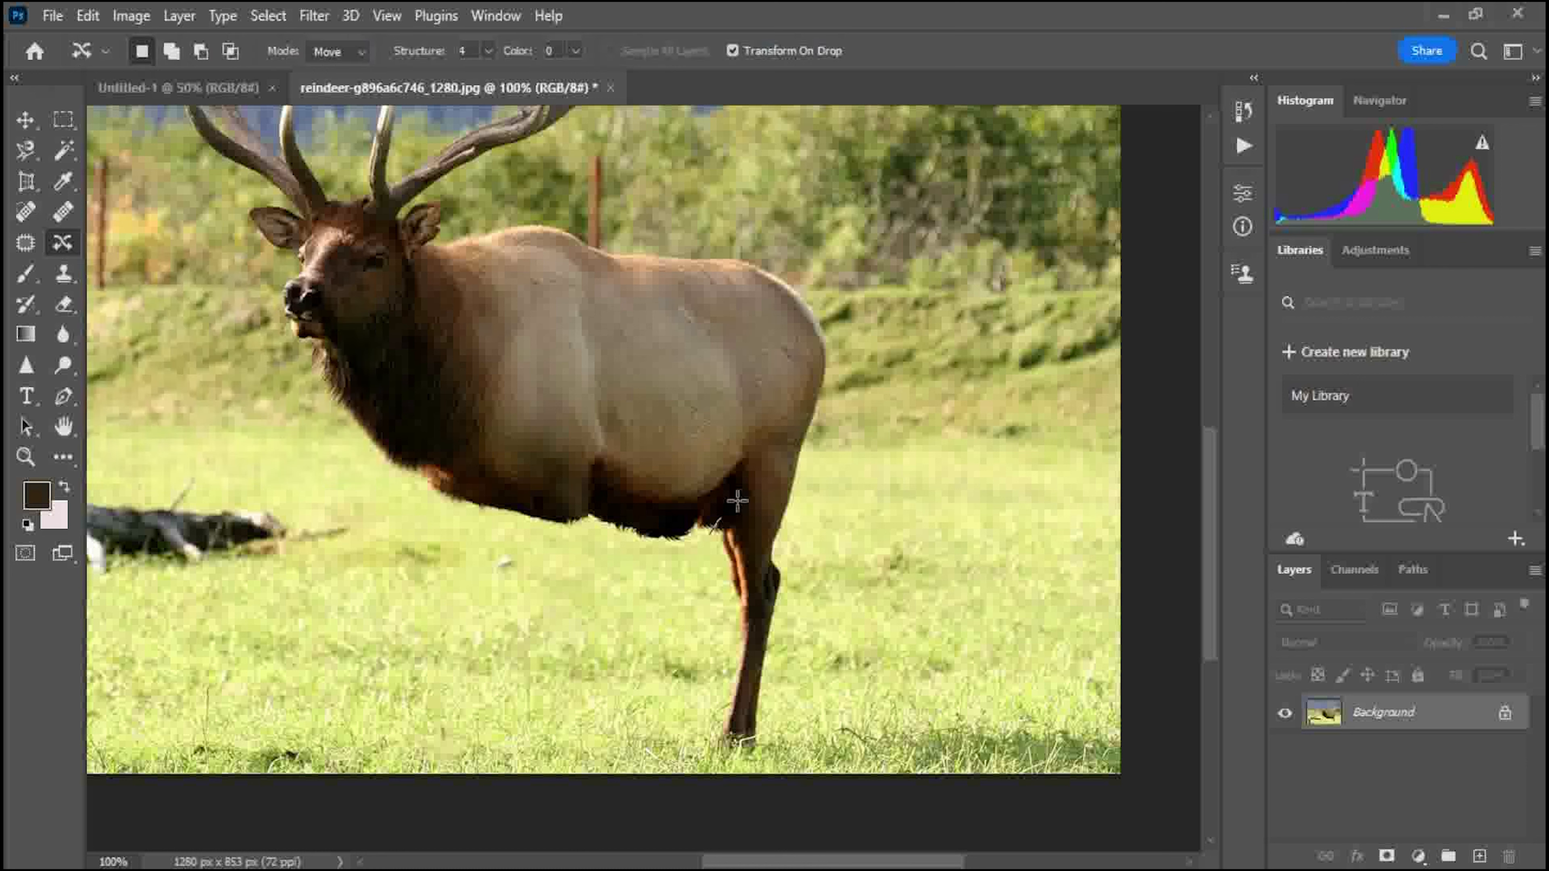
mouse_move(738, 500)
mouse_down()
mouse_move(800, 494)
mouse_move(780, 603)
mouse_up()
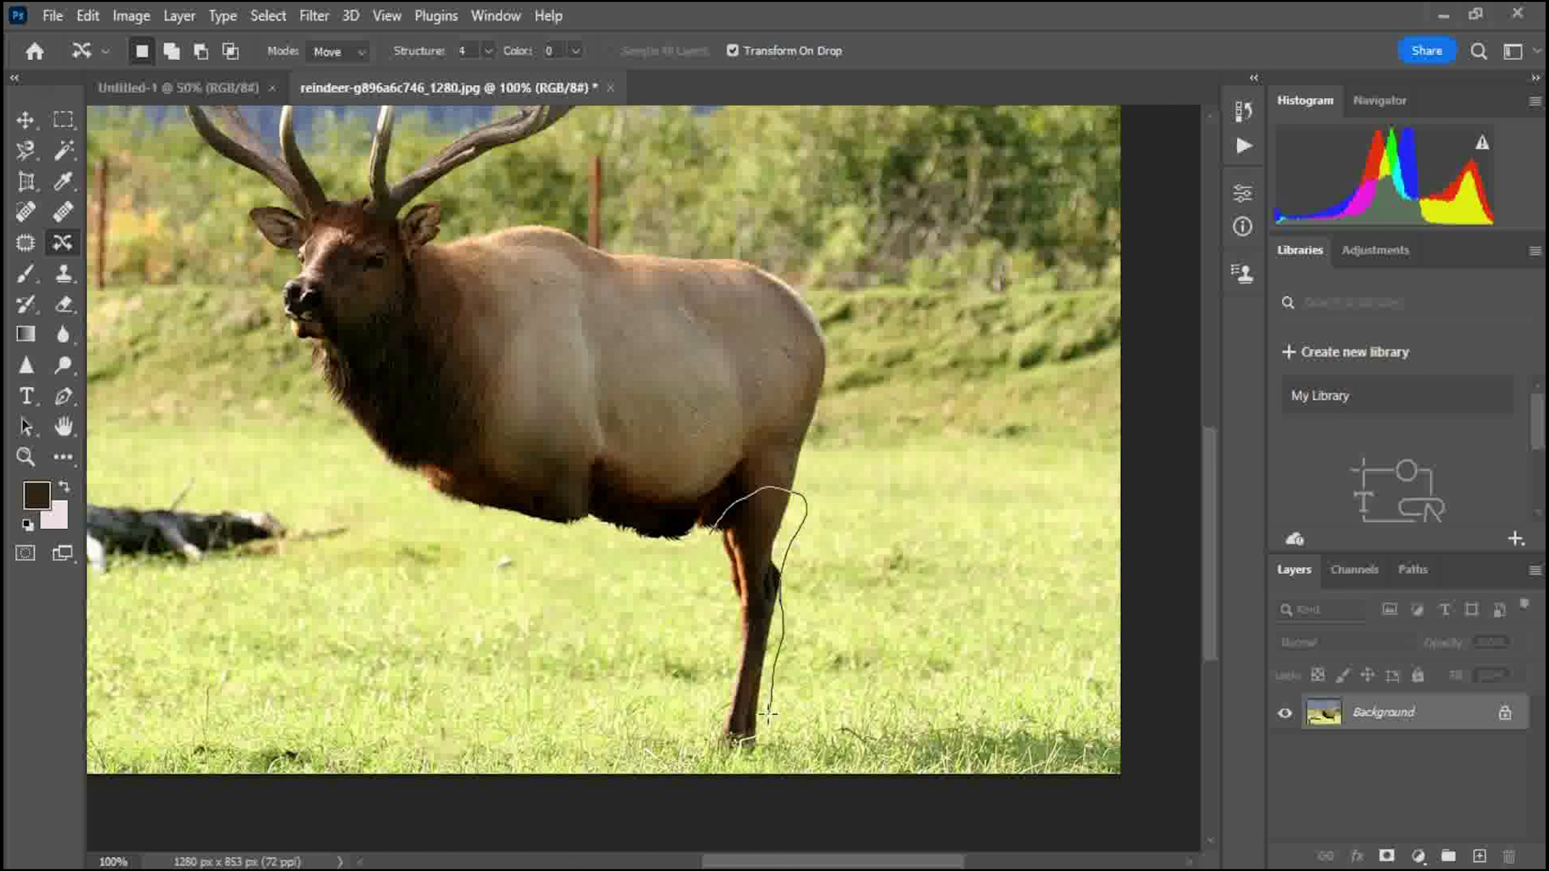
mouse_move(747, 757)
mouse_down()
mouse_move(701, 700)
mouse_move(707, 623)
mouse_up()
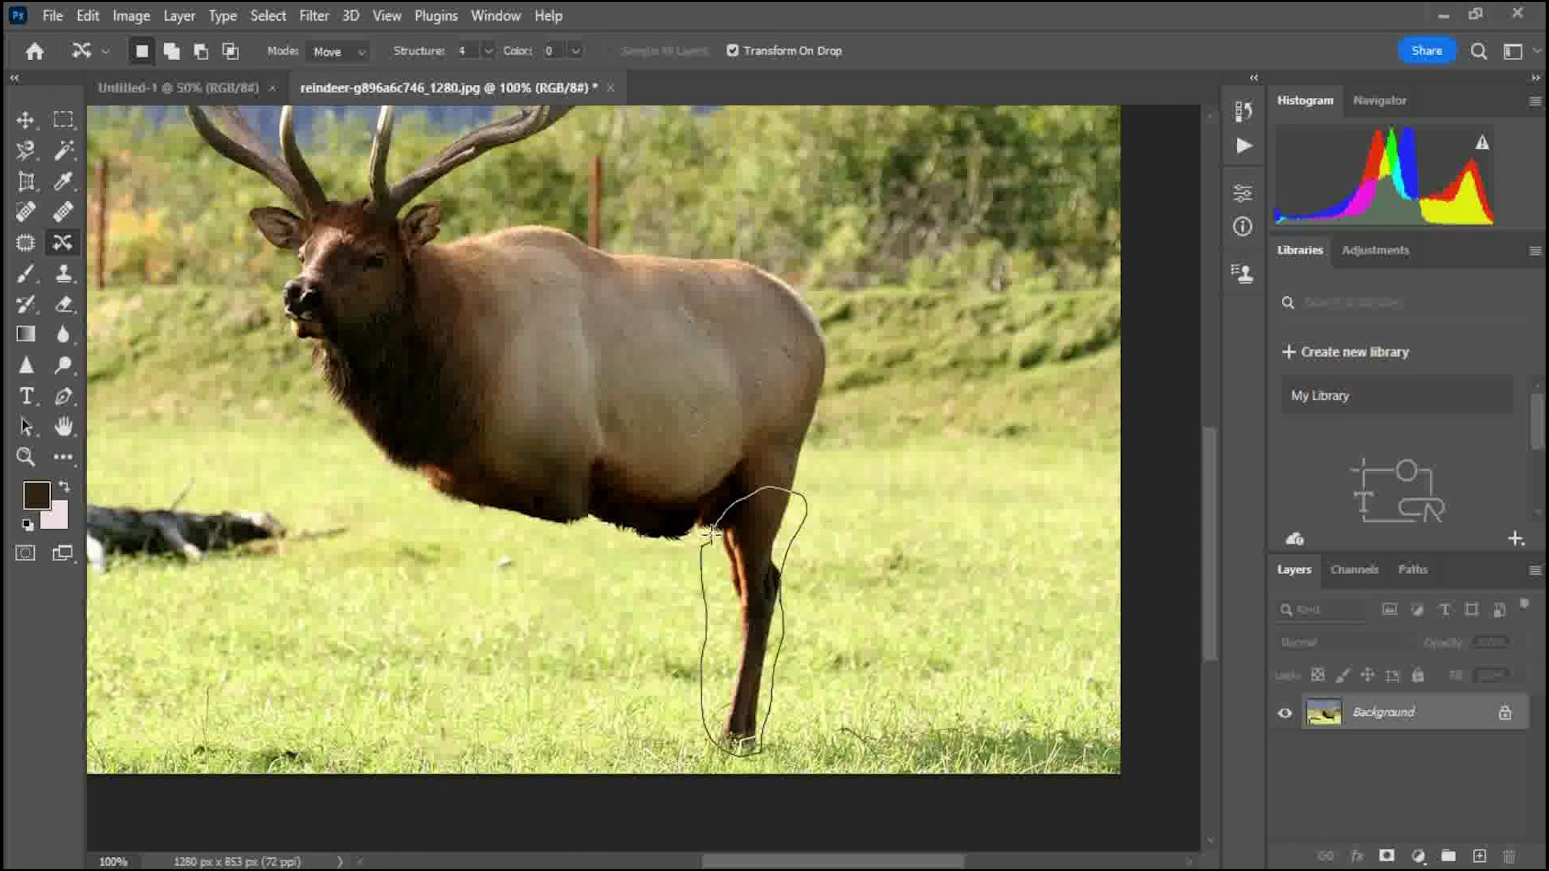
mouse_move(709, 523)
mouse_down()
mouse_move(670, 581)
mouse_move(529, 565)
mouse_up()
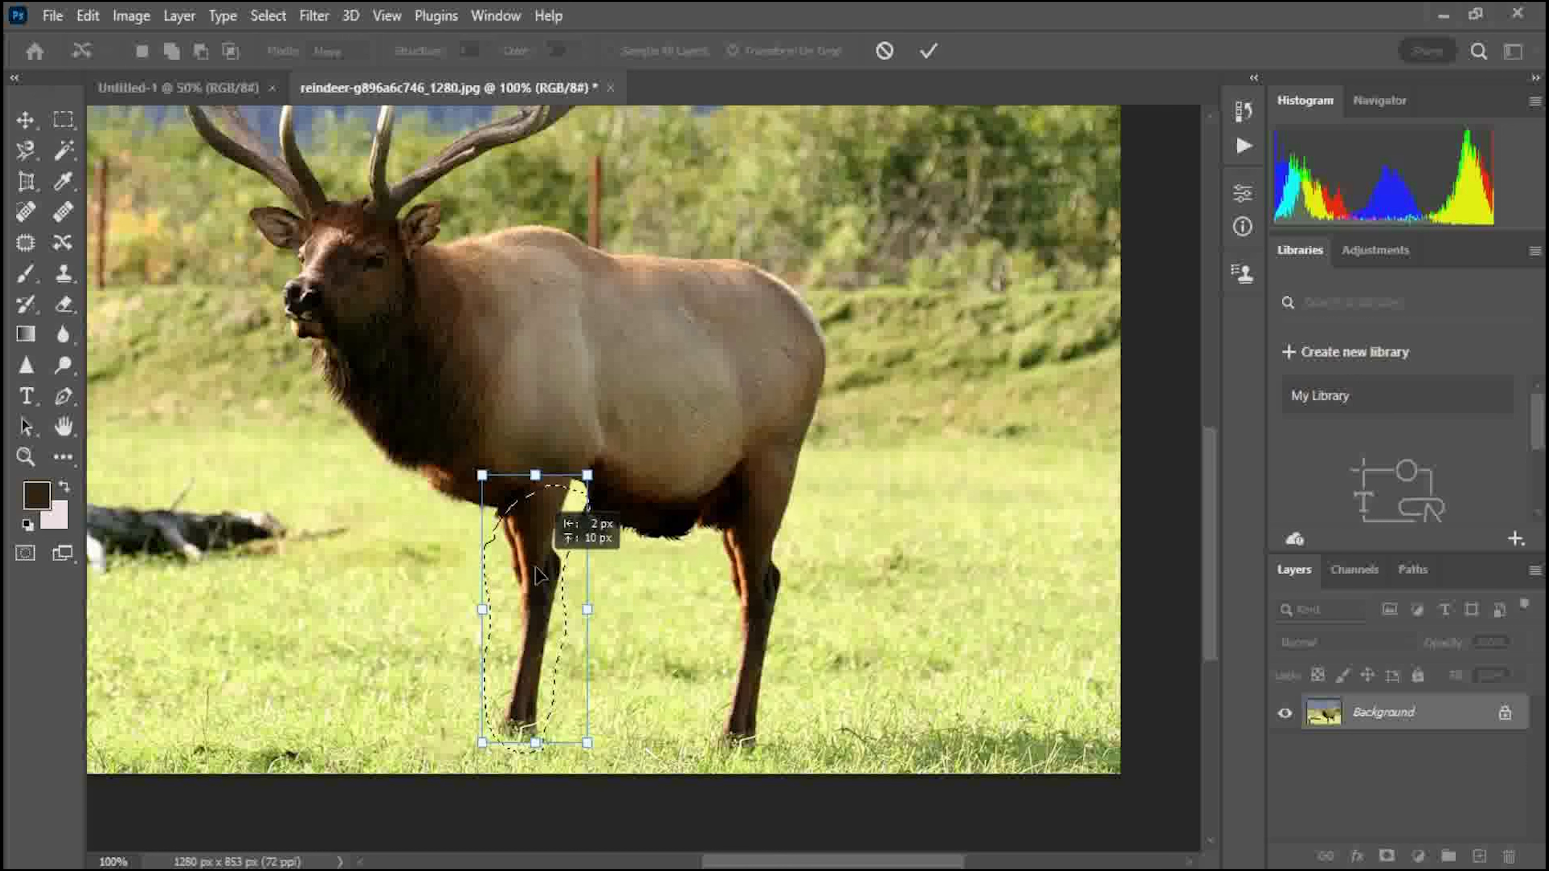
mouse_move(552, 572)
mouse_down()
mouse_move(634, 576)
mouse_move(620, 569)
mouse_up()
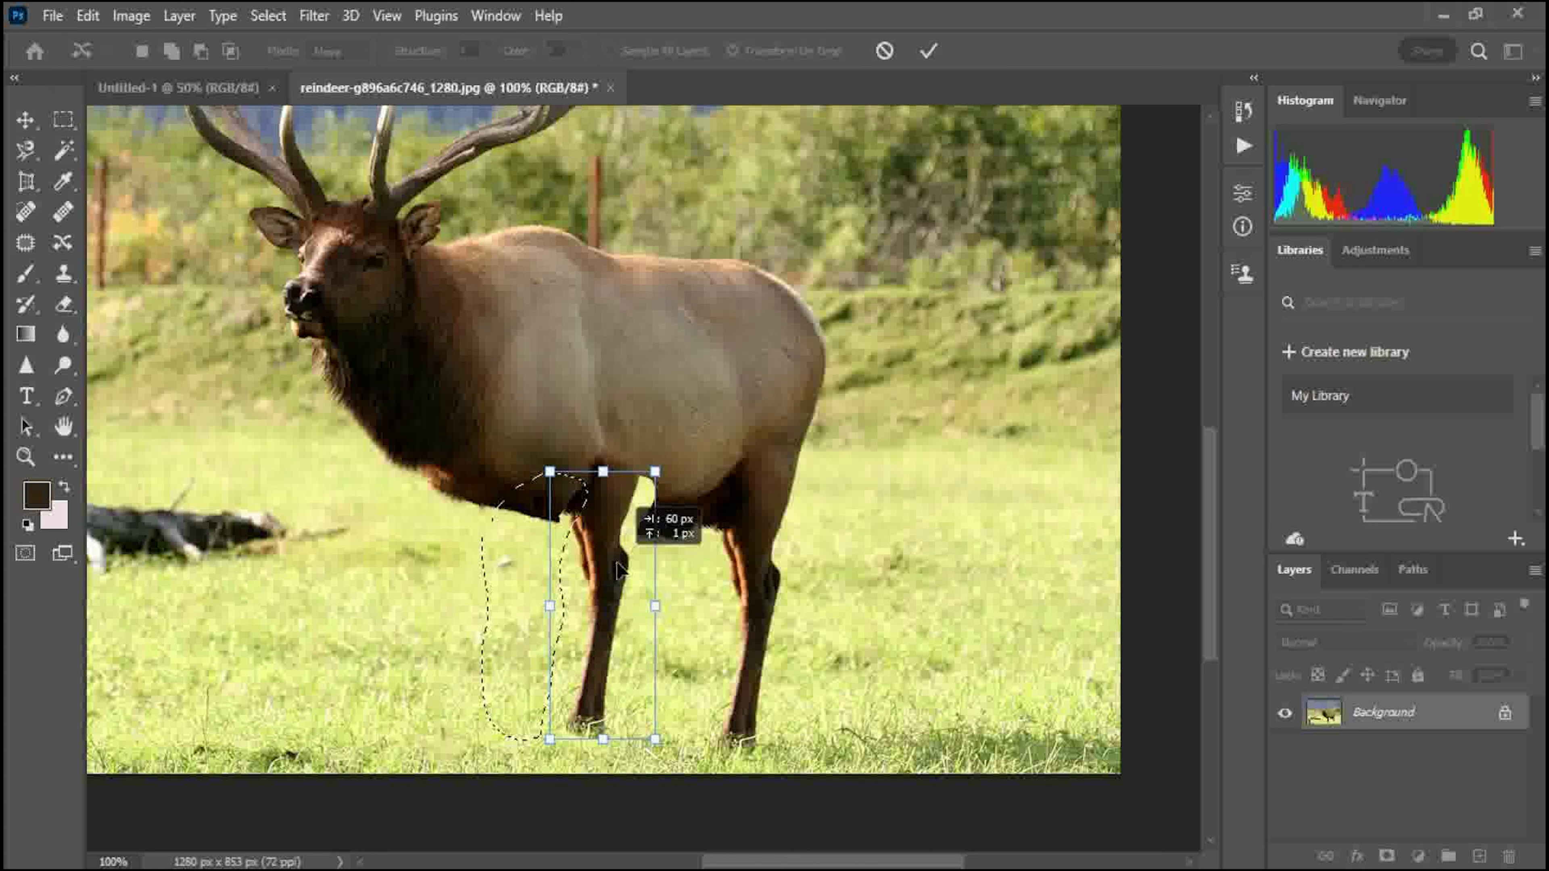
Use Content-Aware Move to shift a patch of the elk's flank onto the grass behind it, then place it again lower down.
mouse_move(583, 380)
mouse_down()
mouse_move(670, 455)
mouse_move(572, 377)
mouse_move(581, 365)
mouse_move(928, 398)
mouse_up()
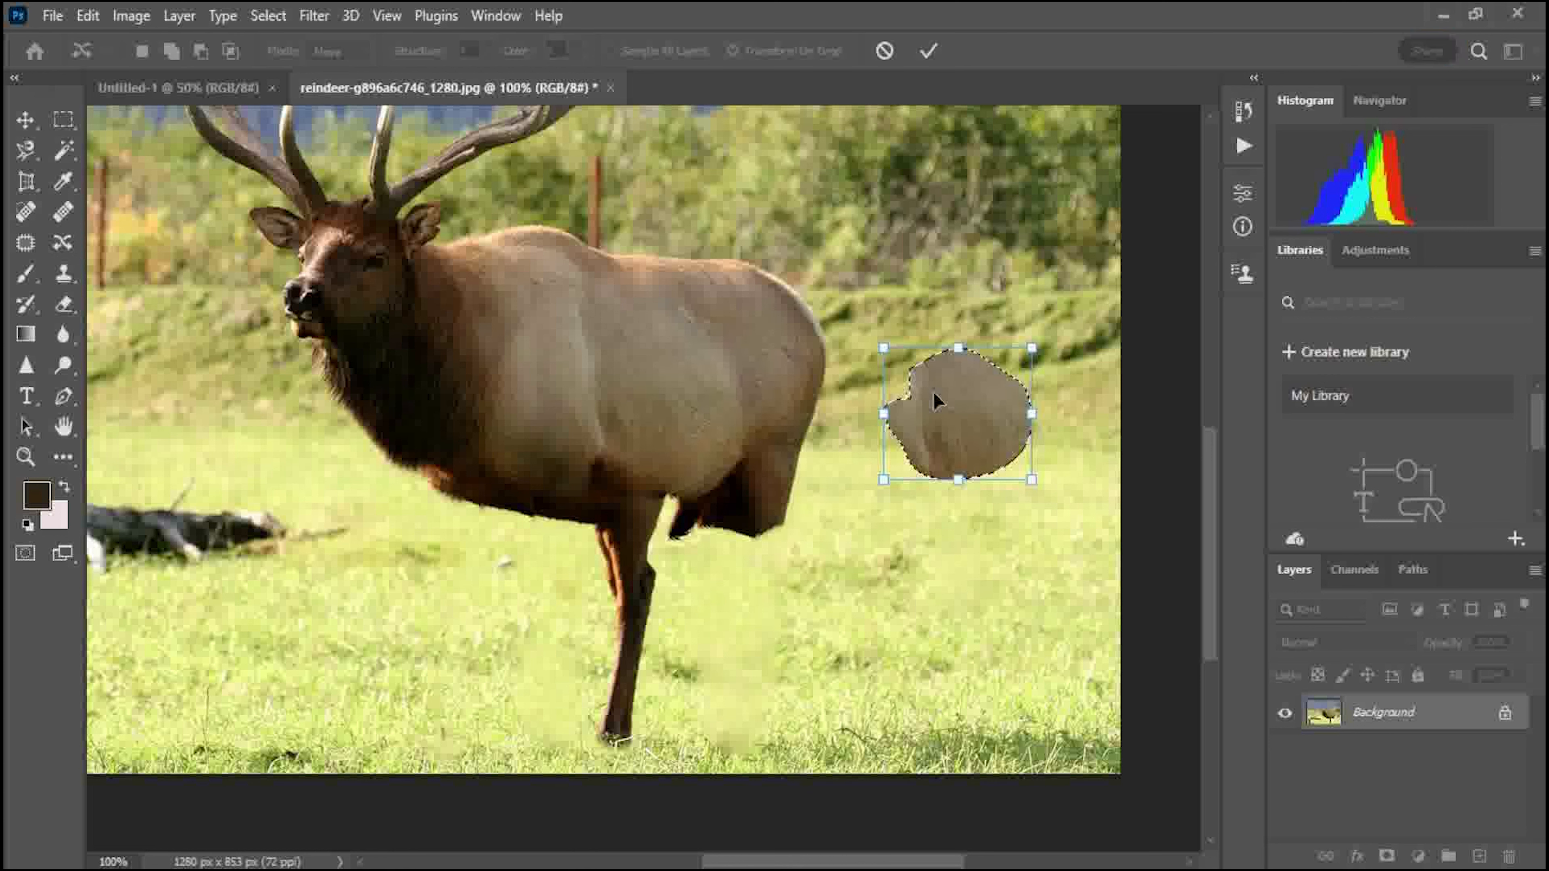
click(929, 51)
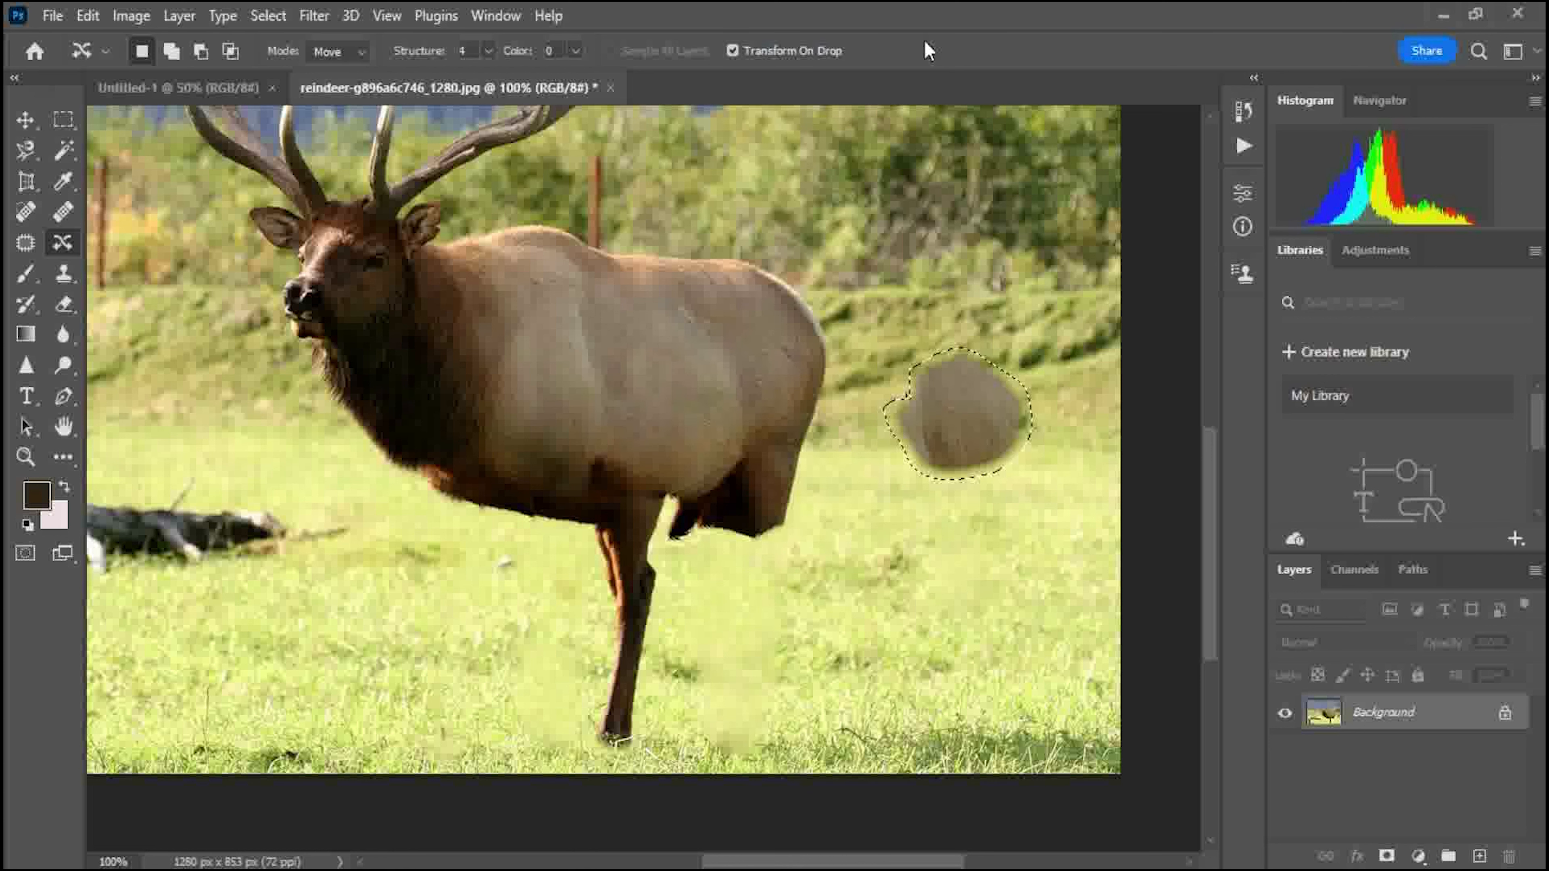
drag(955, 423, 951, 605)
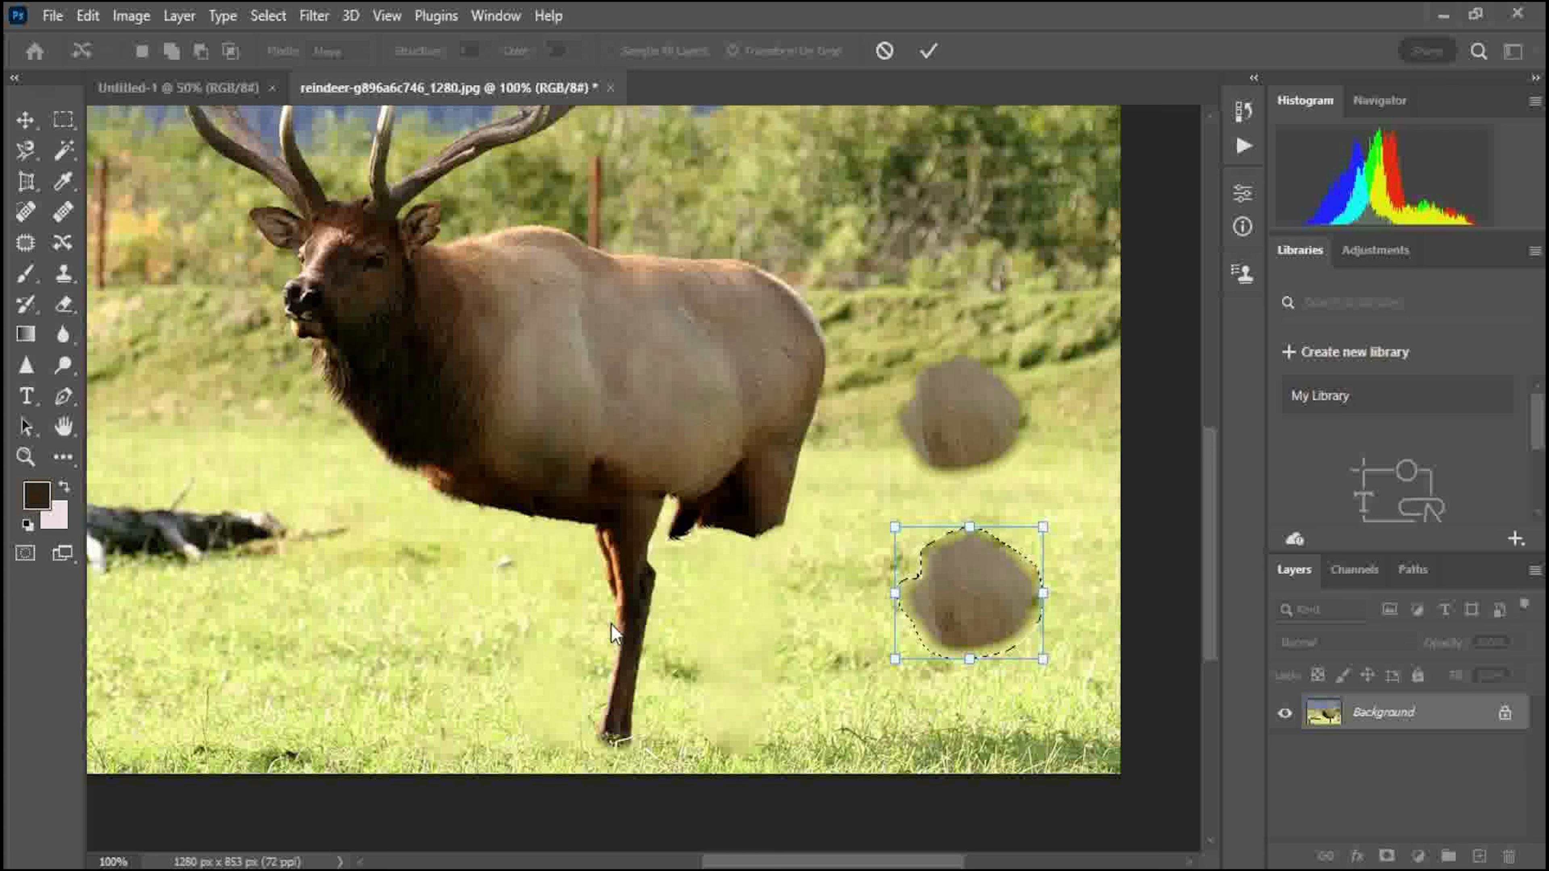
key(Return)
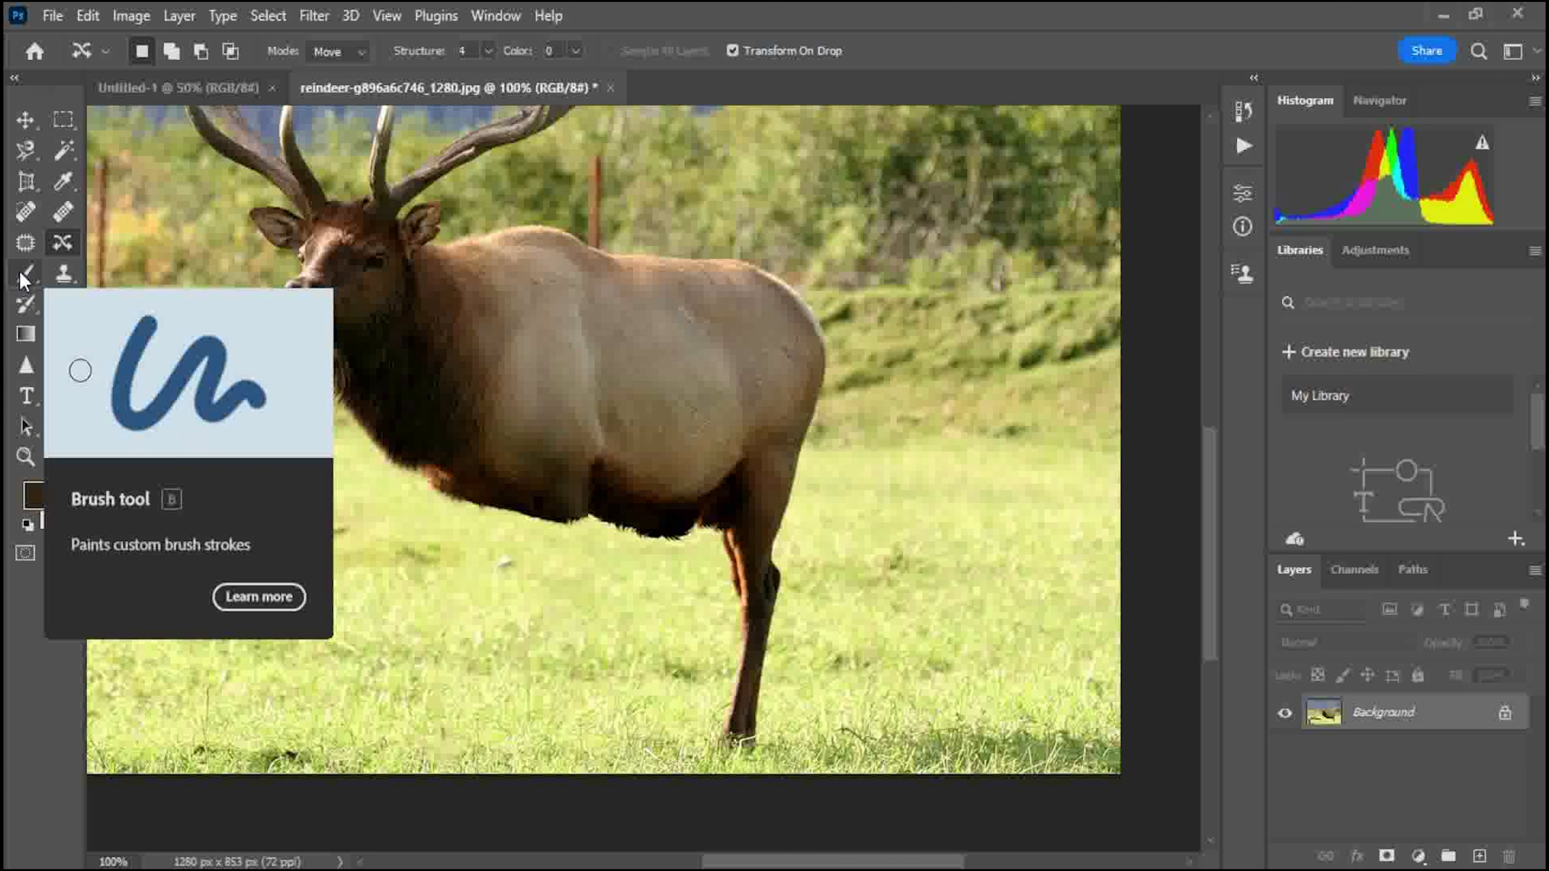
Paint a trial stroke from the grass across the elk with the Brush tool, then undo it.
click(25, 277)
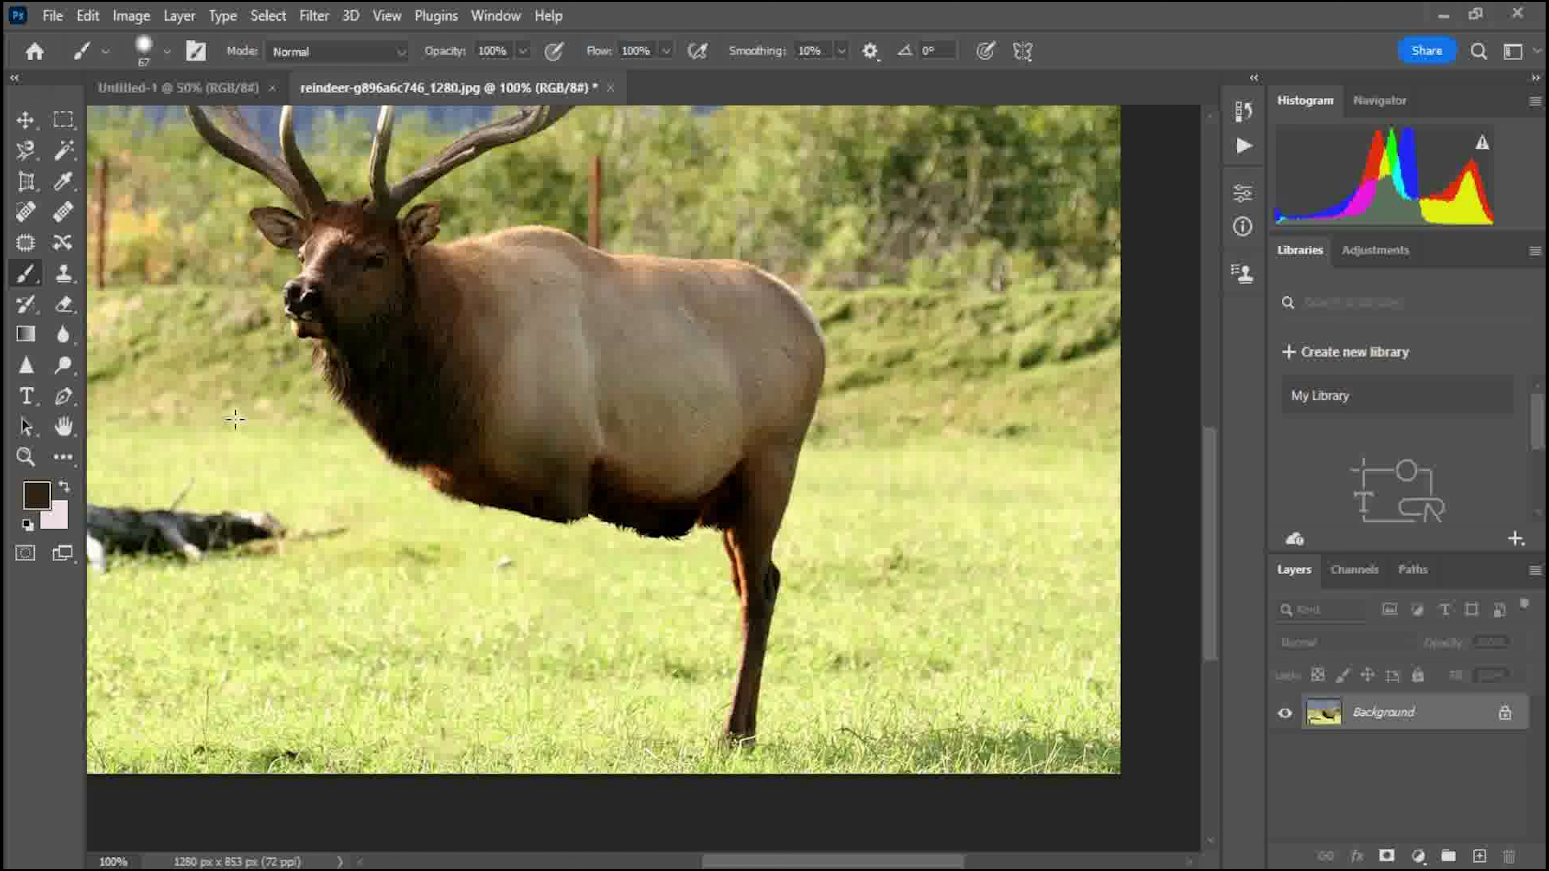
mouse_move(235, 419)
mouse_down()
mouse_move(262, 392)
mouse_move(285, 497)
mouse_move(326, 533)
mouse_move(405, 396)
mouse_move(488, 403)
mouse_move(540, 383)
mouse_move(700, 574)
mouse_move(837, 361)
mouse_up()
key(ctrl+z)
Reduce the brush size to 31 px and paint a wavy dark brown stroke on the grass below the elk's chest.
right_click(462, 574)
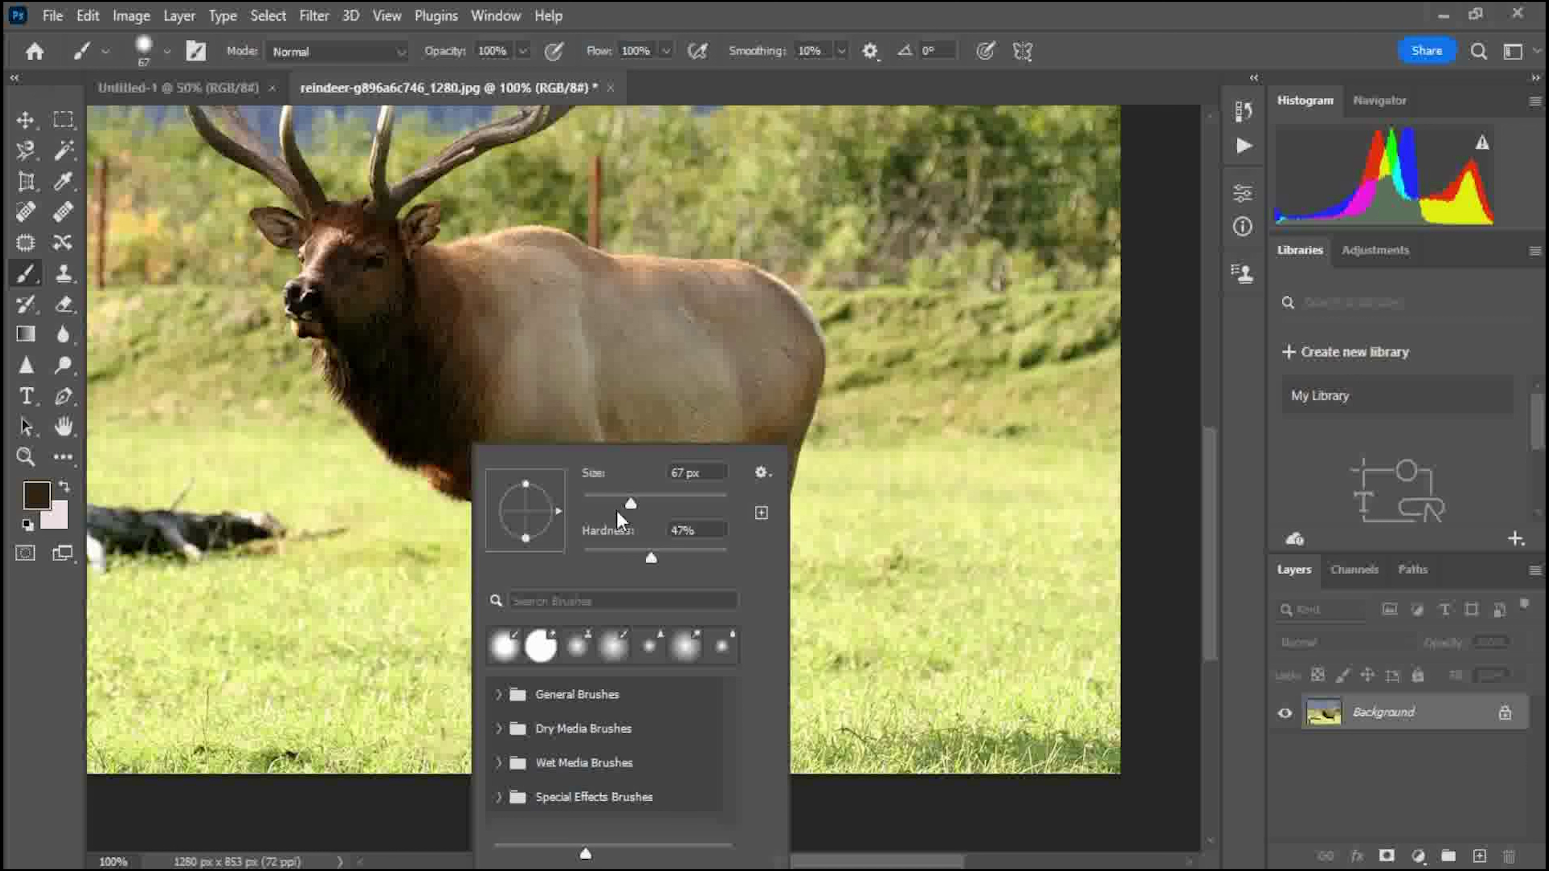
drag(631, 507, 605, 504)
key(Return)
mouse_move(280, 576)
mouse_down()
mouse_move(299, 547)
mouse_move(453, 649)
mouse_move(610, 510)
mouse_up()
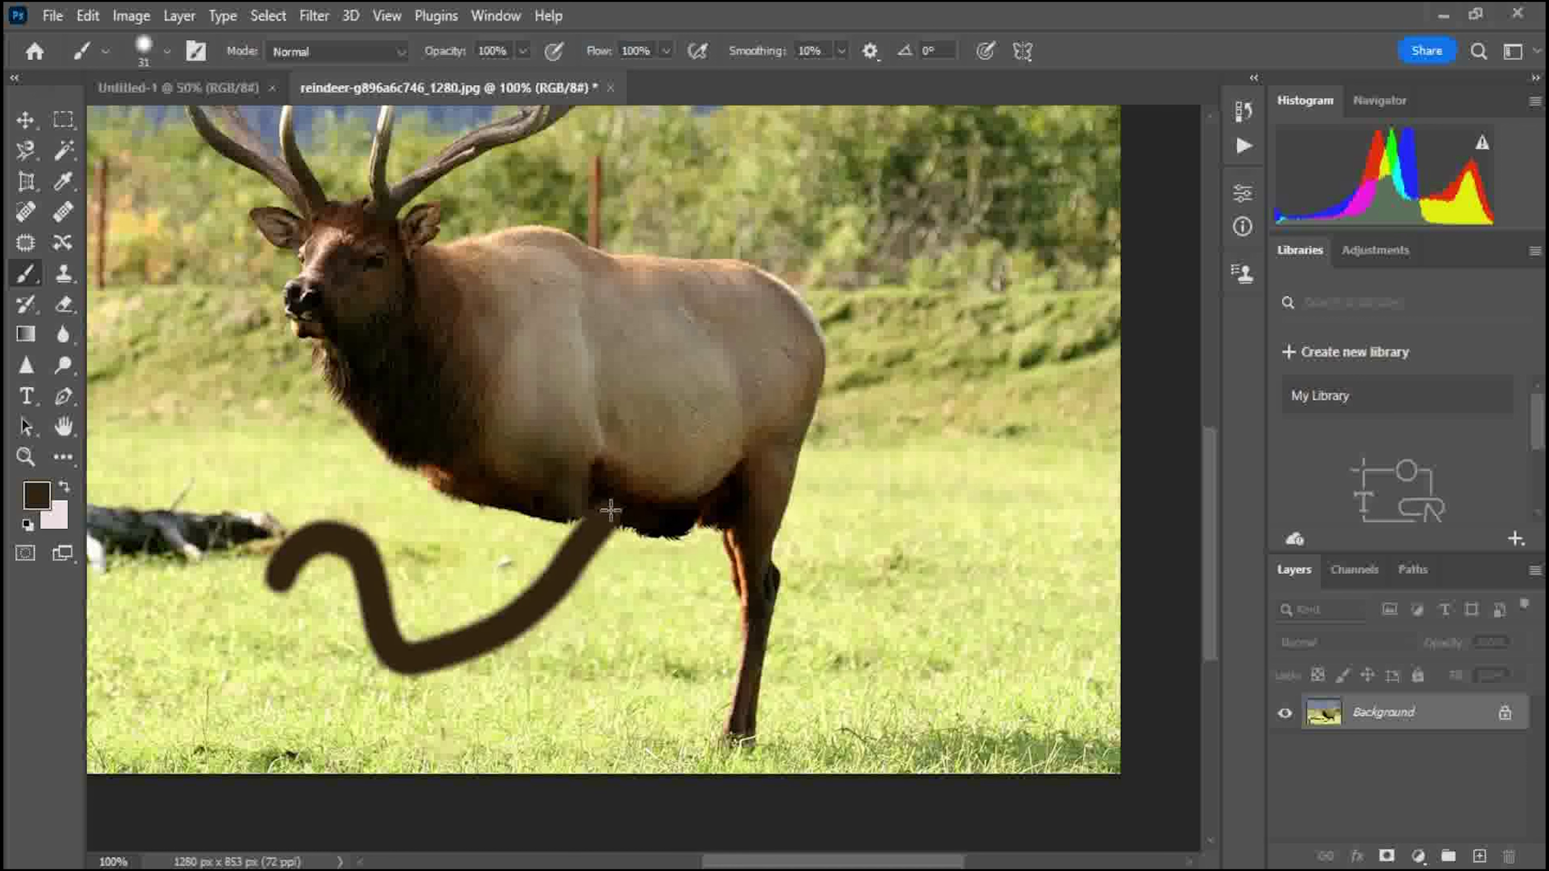
Set the foreground color to bright yellow #e2ec2a and try it with a brush stroke over the background behind the elk.
click(37, 494)
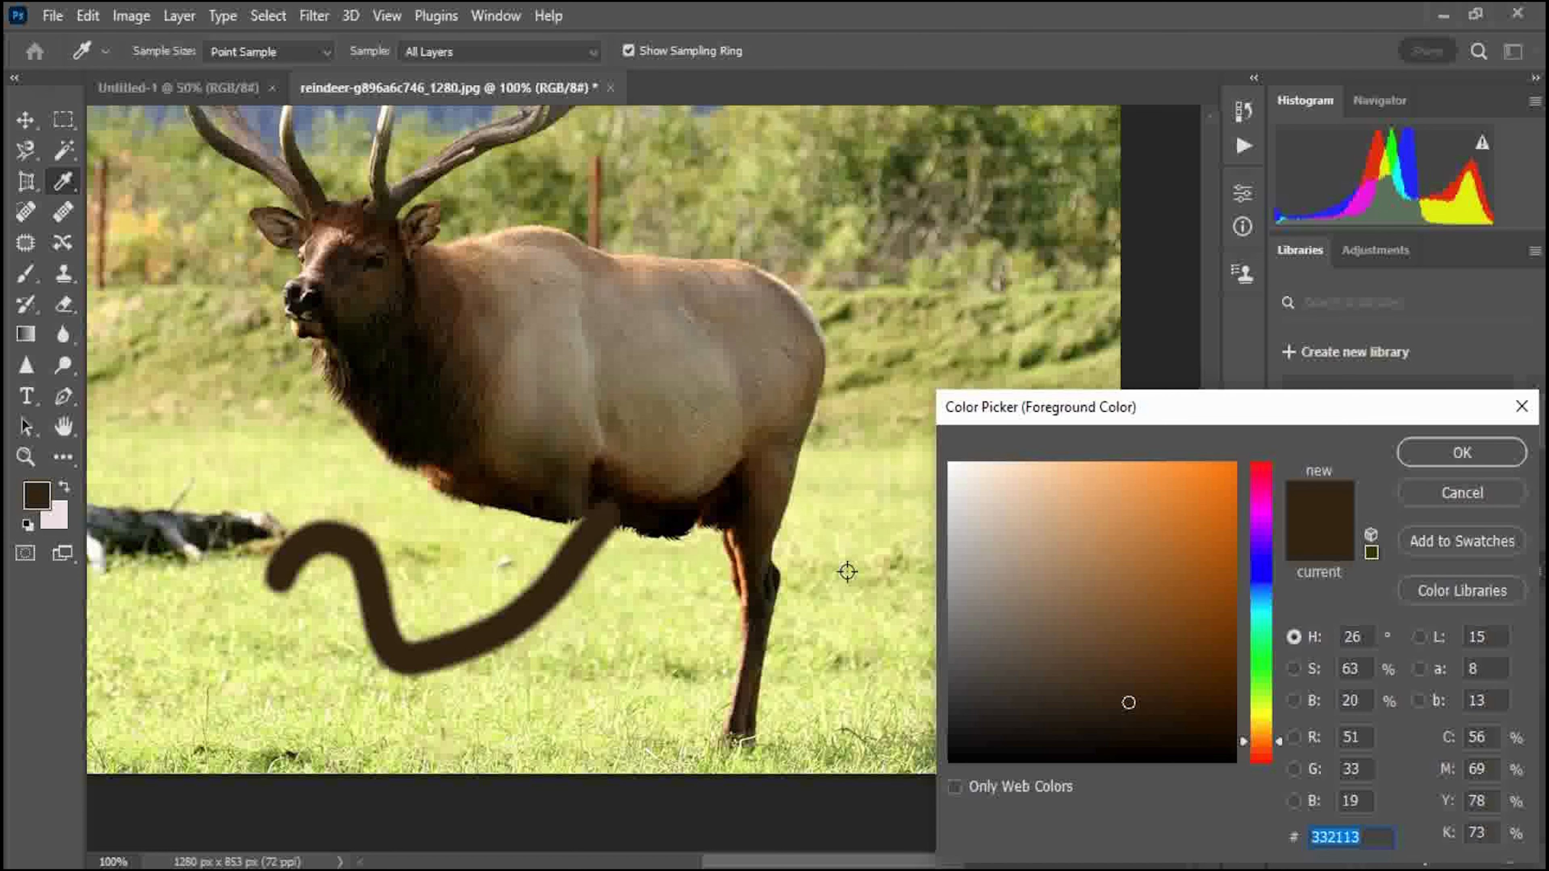
click(1230, 531)
click(1258, 555)
click(888, 432)
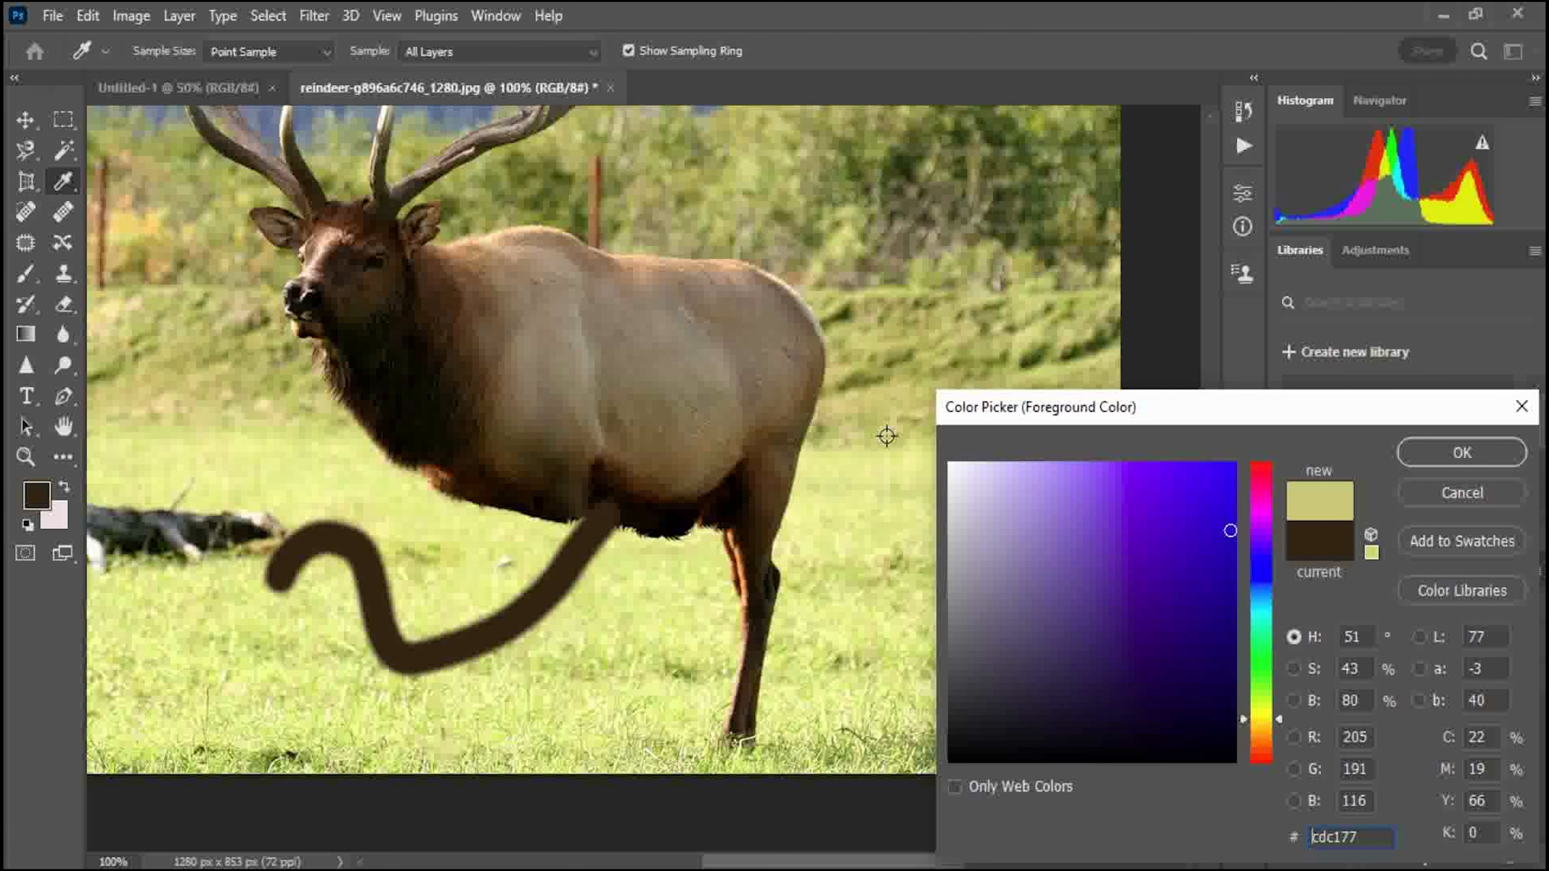
click(846, 567)
click(1186, 506)
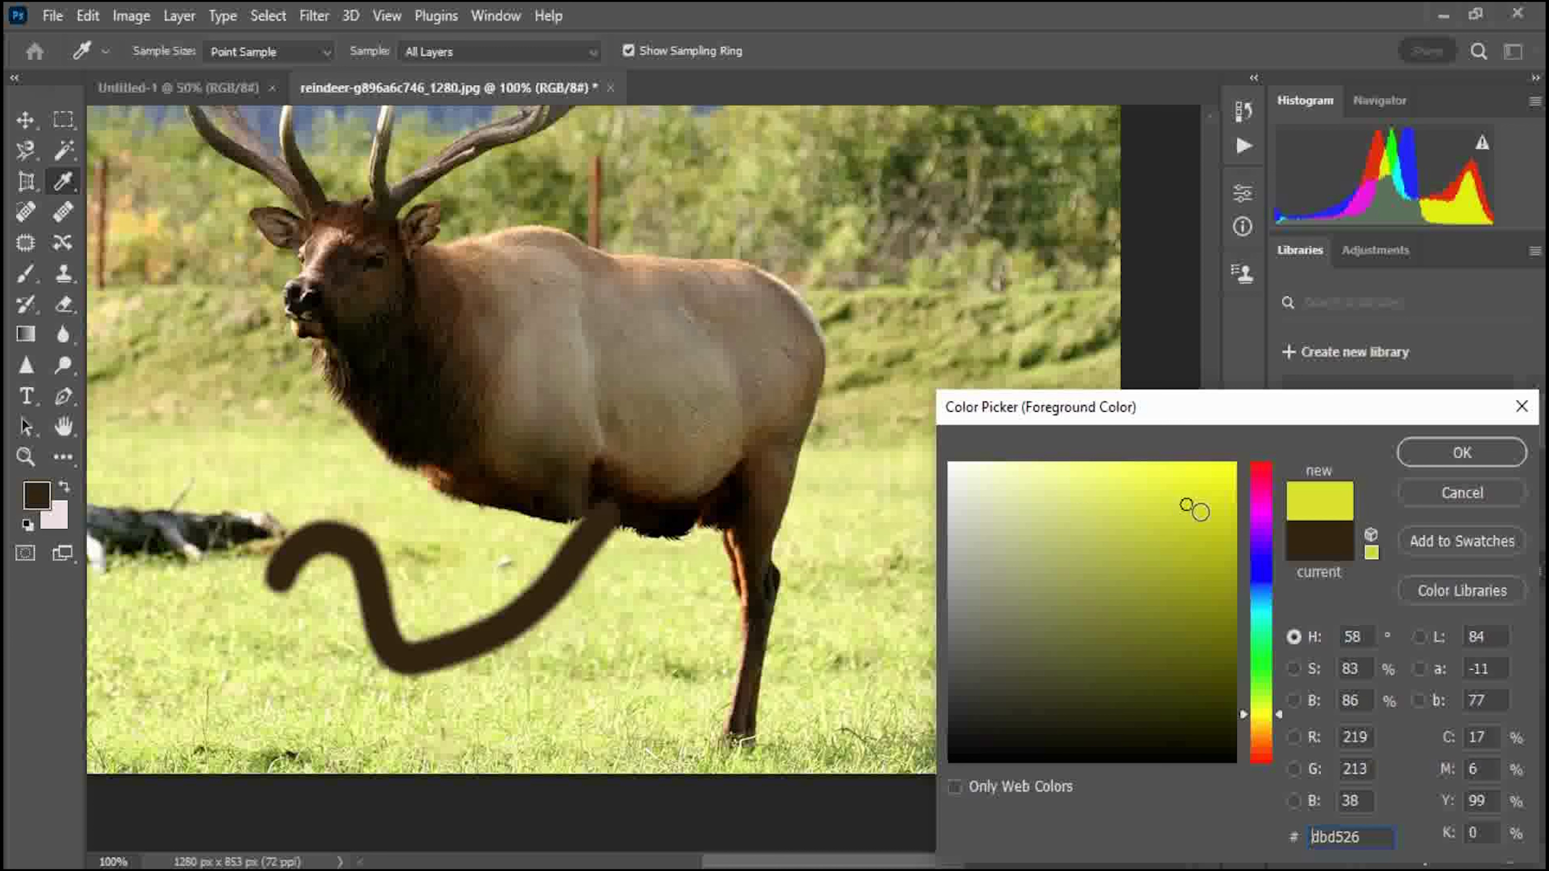
drag(765, 411, 556, 199)
click(1187, 485)
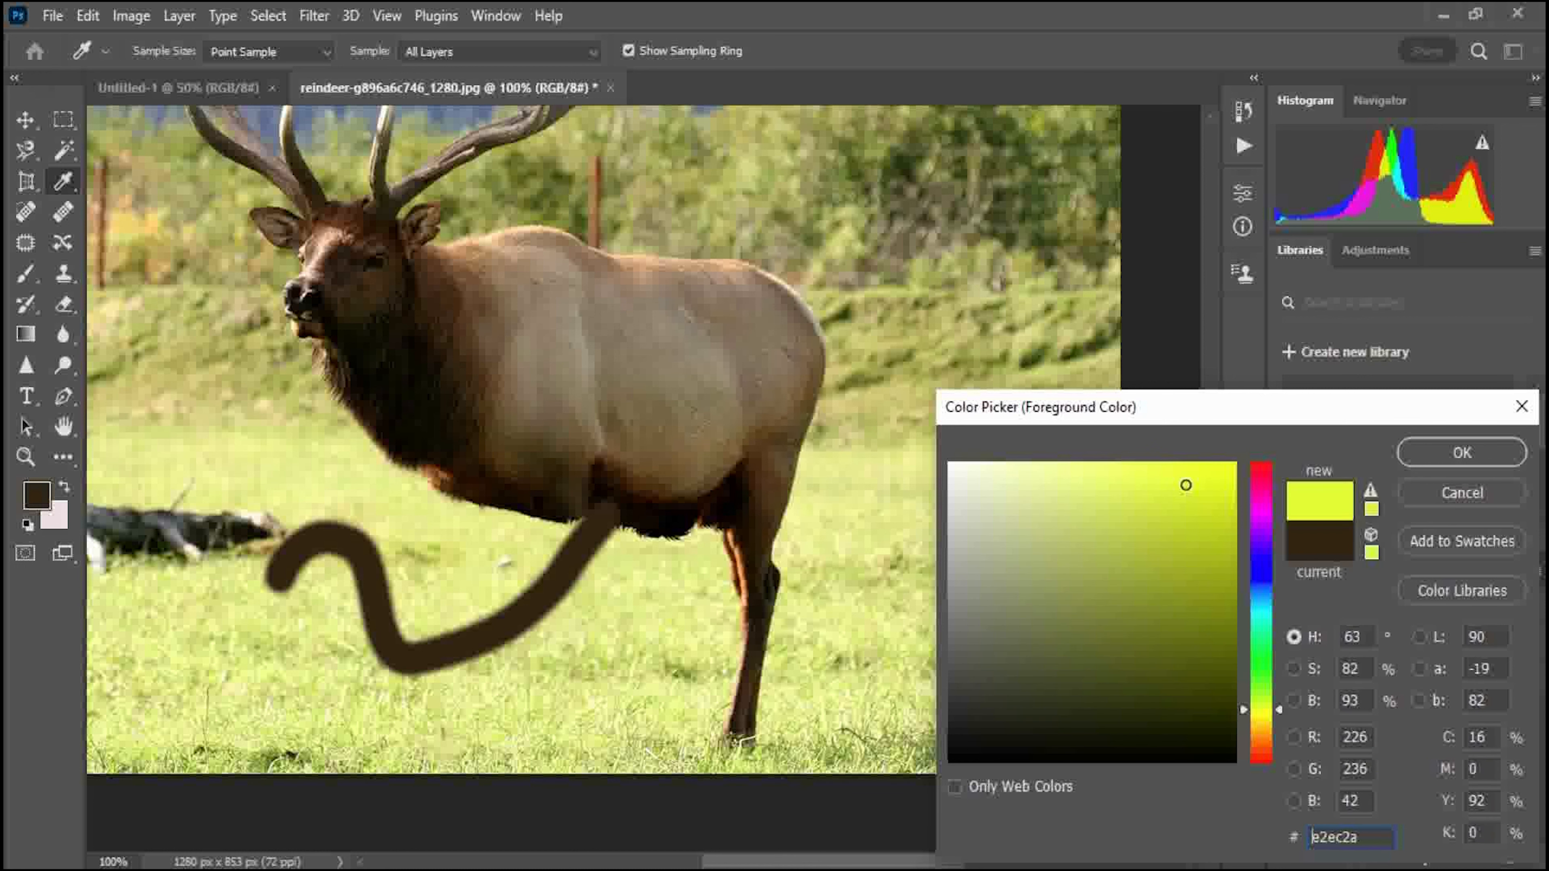
click(1441, 451)
key(b)
mouse_move(1031, 324)
mouse_down()
mouse_move(888, 564)
mouse_move(938, 318)
mouse_move(982, 194)
mouse_up()
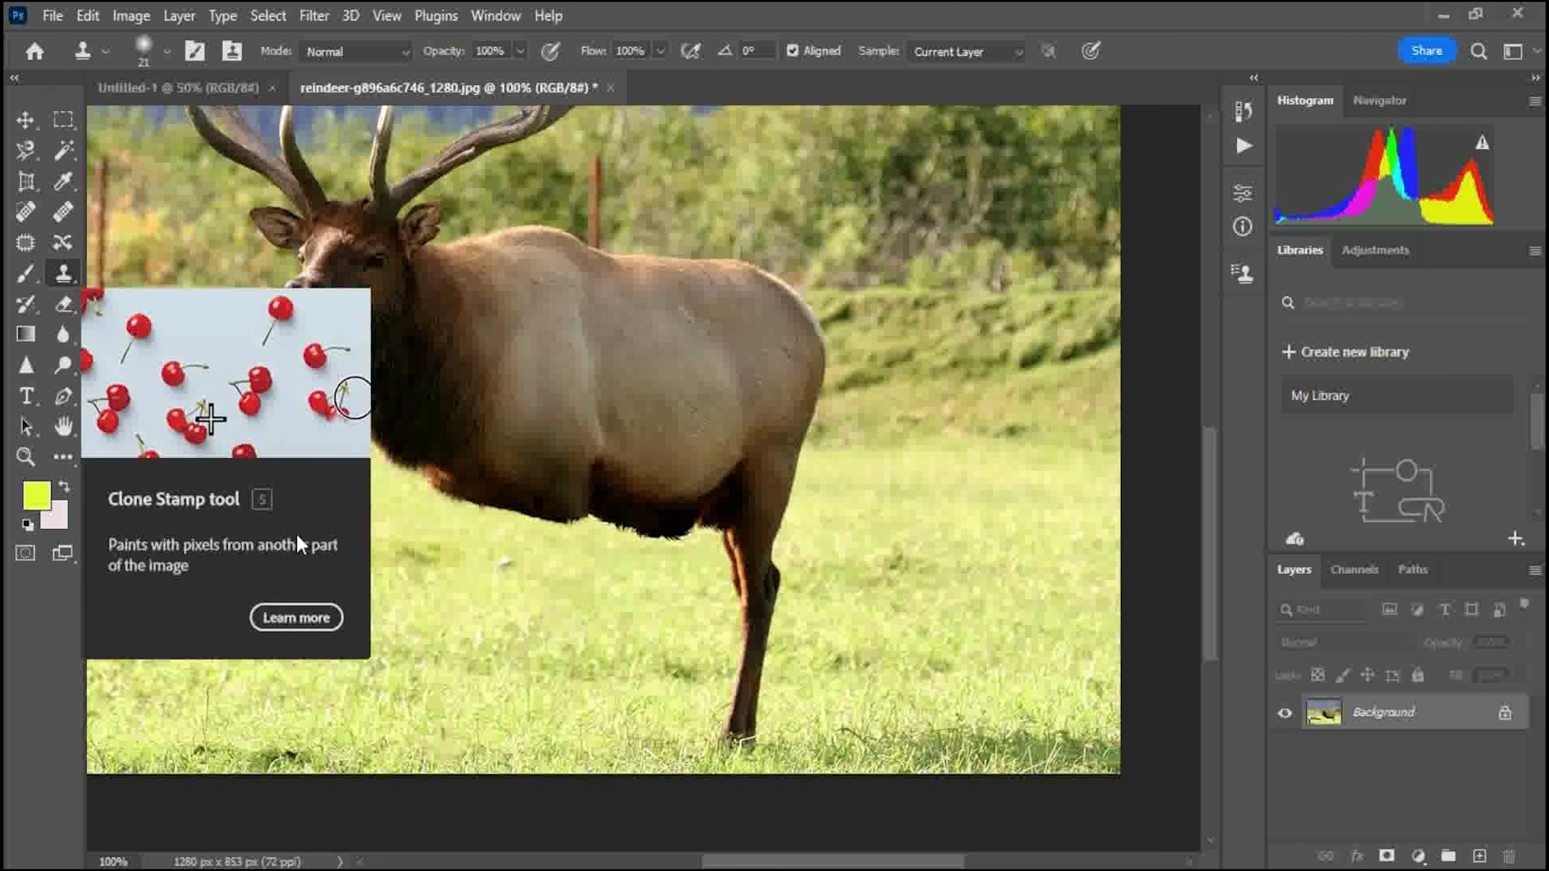
Set the Clone Stamp brush to 47 px, sample the fallen log, and clone it onto the grass behind the elk.
right_click(560, 618)
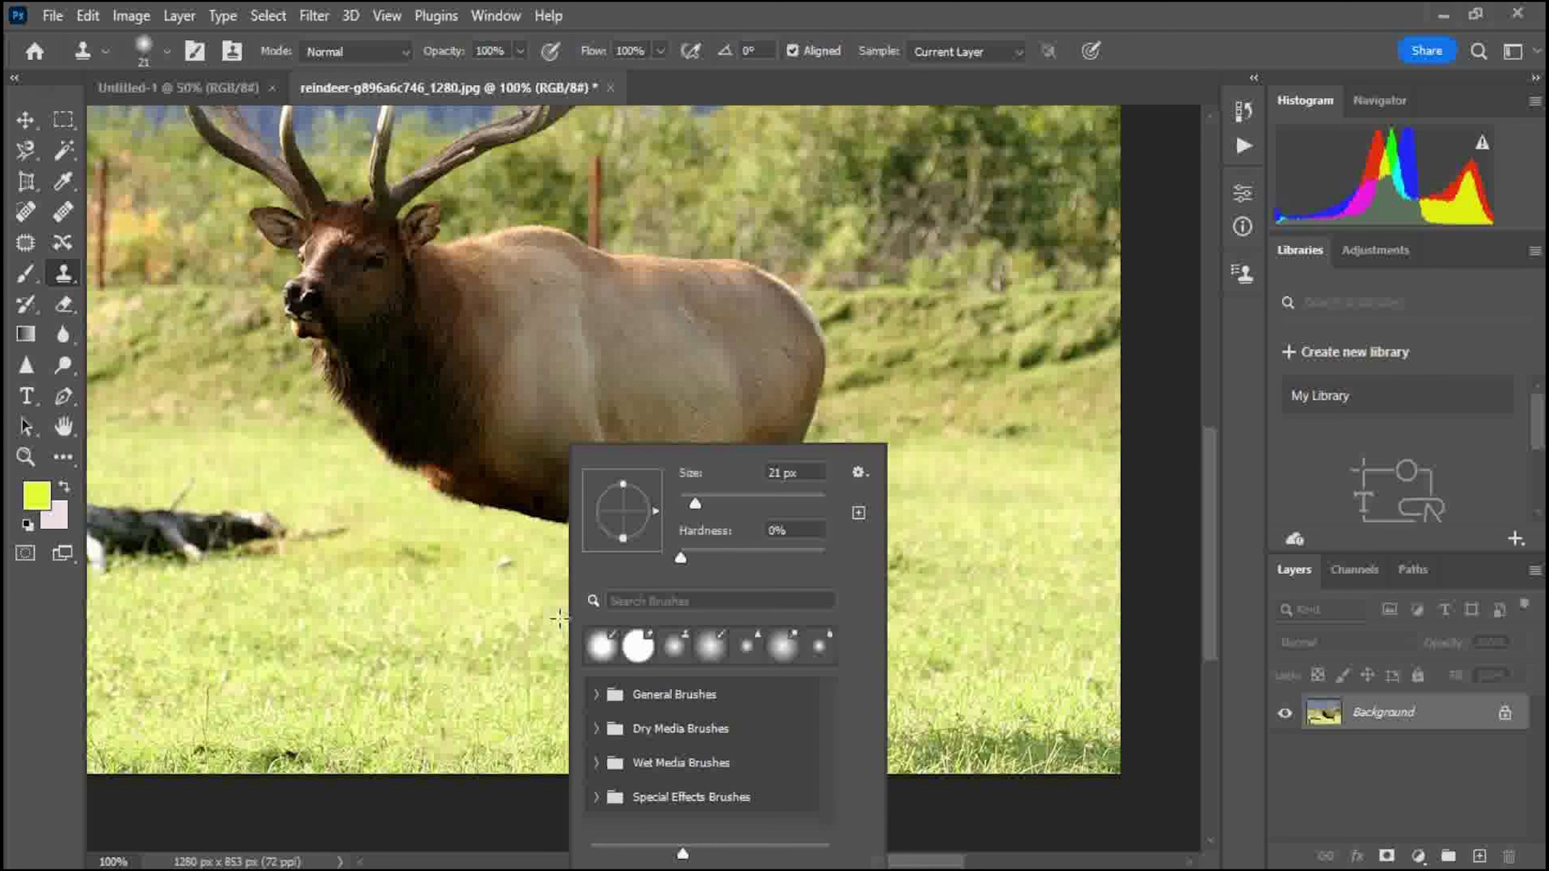
drag(701, 501, 714, 500)
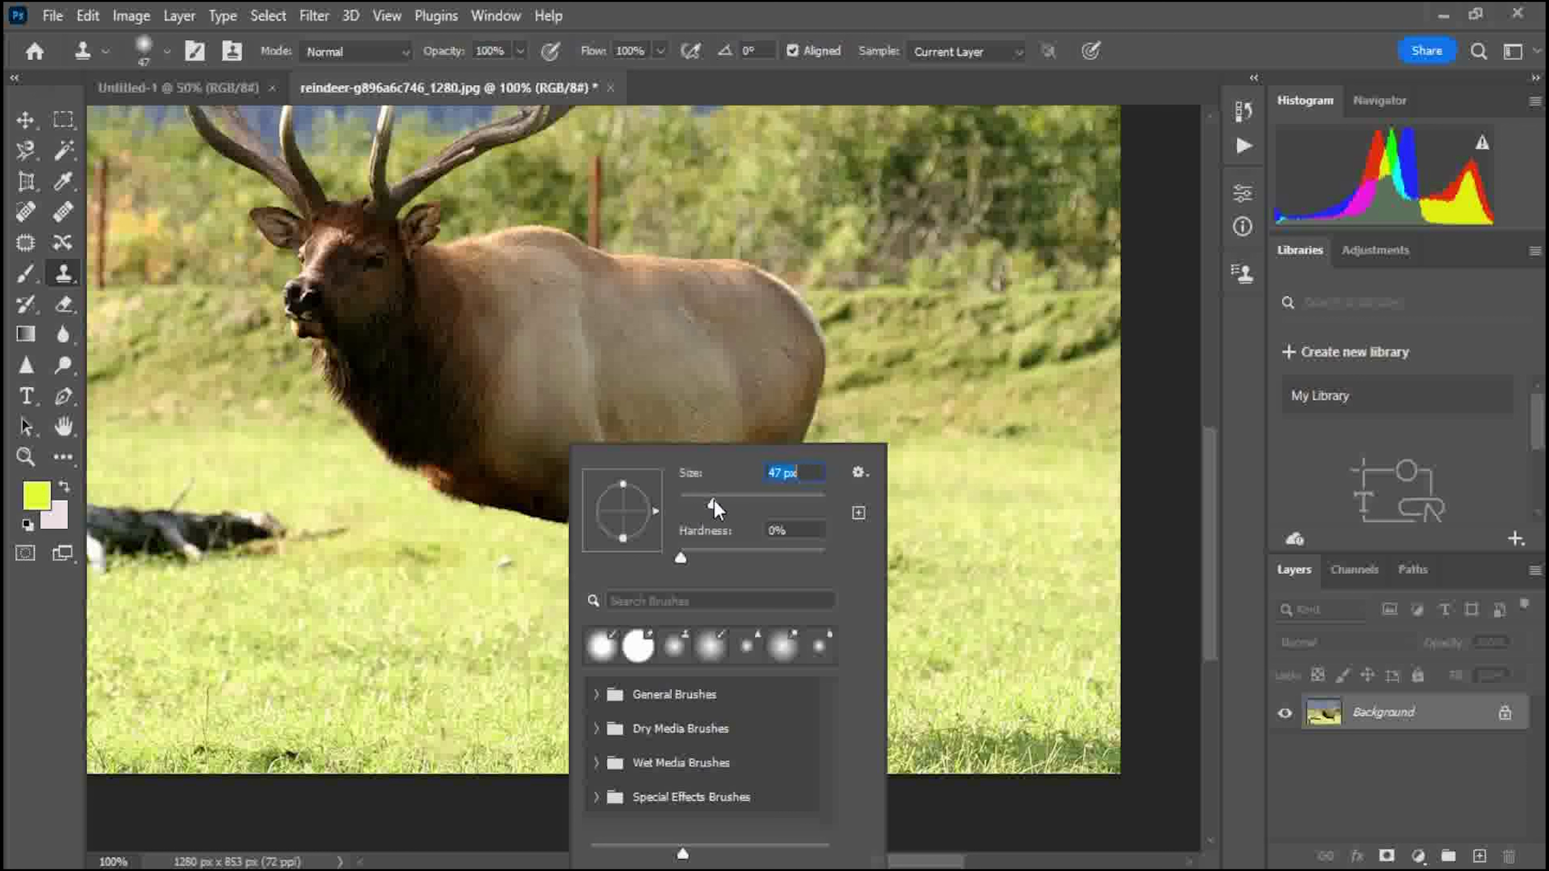
alt+click(92, 507)
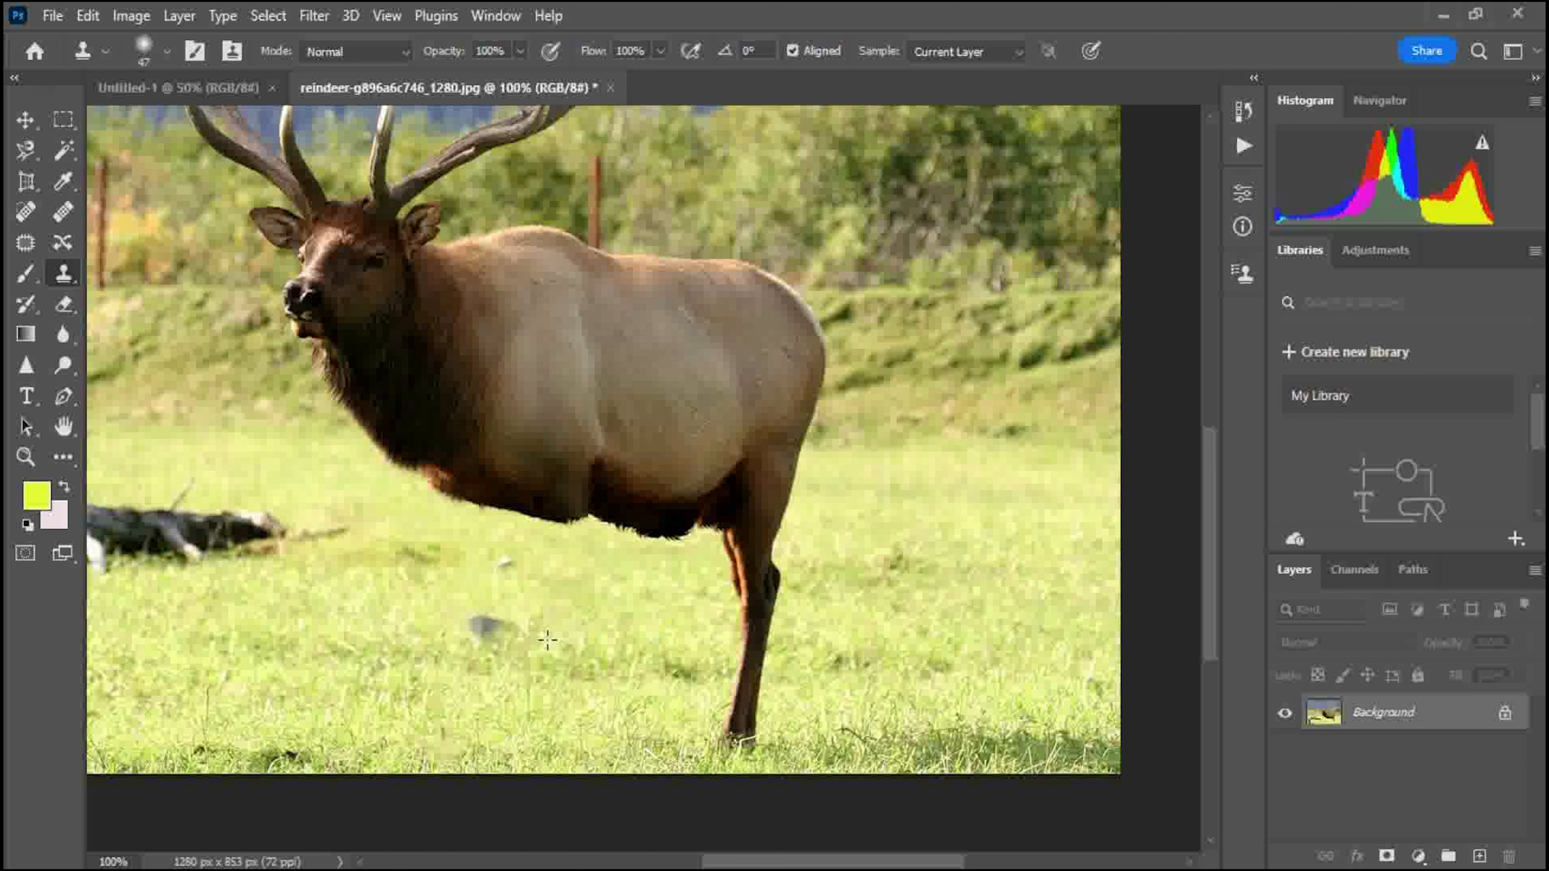
mouse_move(912, 557)
mouse_down()
mouse_move(943, 562)
mouse_move(917, 610)
mouse_move(996, 577)
mouse_move(1013, 577)
mouse_move(964, 600)
mouse_move(1047, 590)
mouse_move(986, 600)
mouse_move(1067, 583)
mouse_move(1060, 554)
mouse_move(1040, 602)
mouse_move(948, 603)
mouse_up()
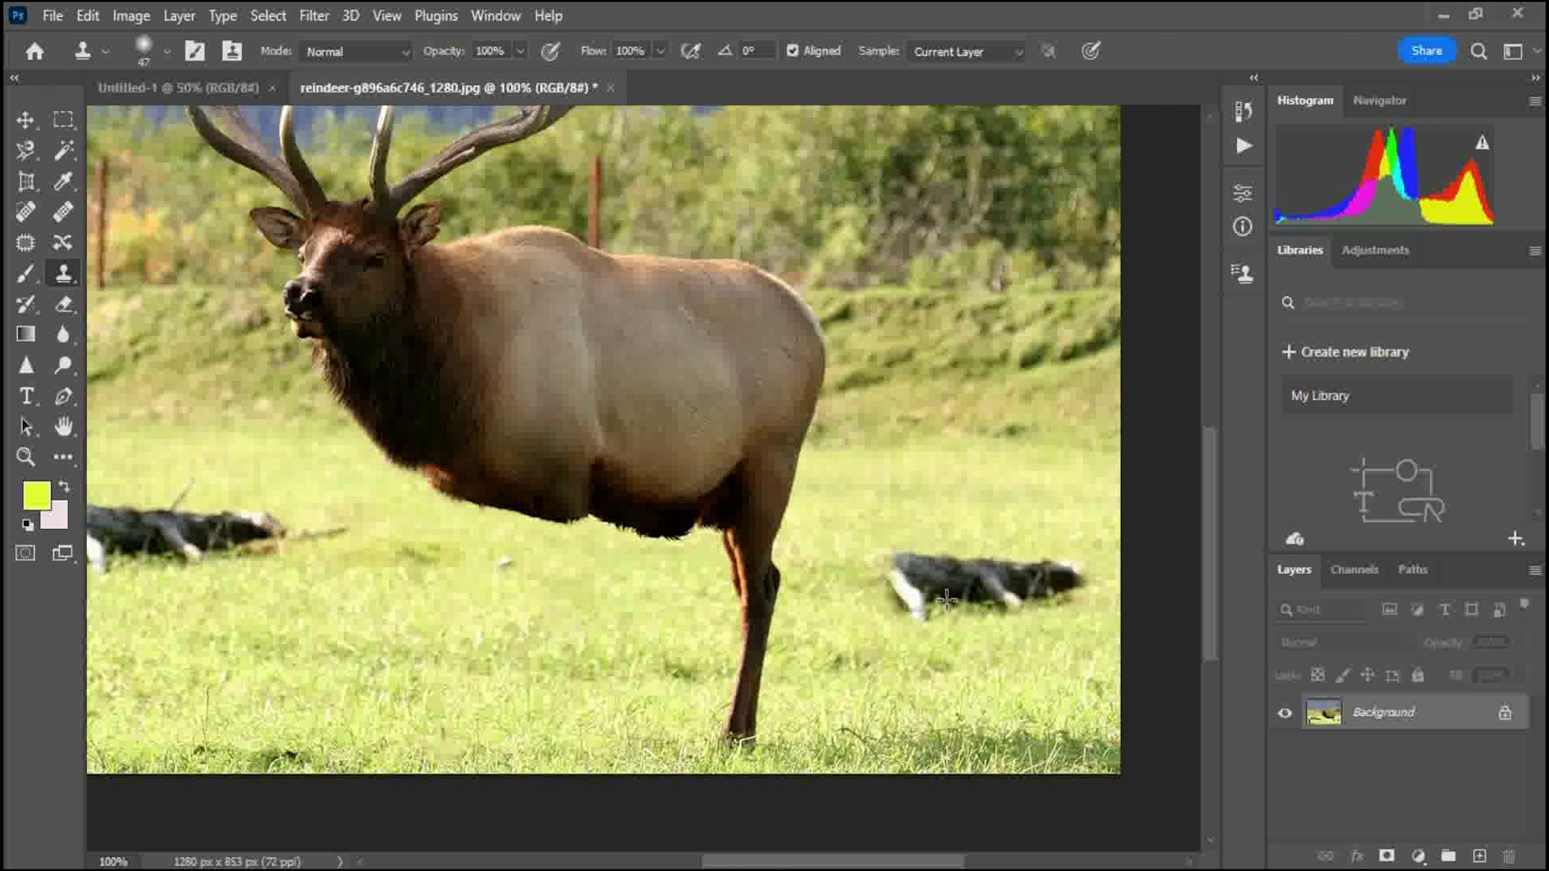
drag(1062, 407, 1044, 450)
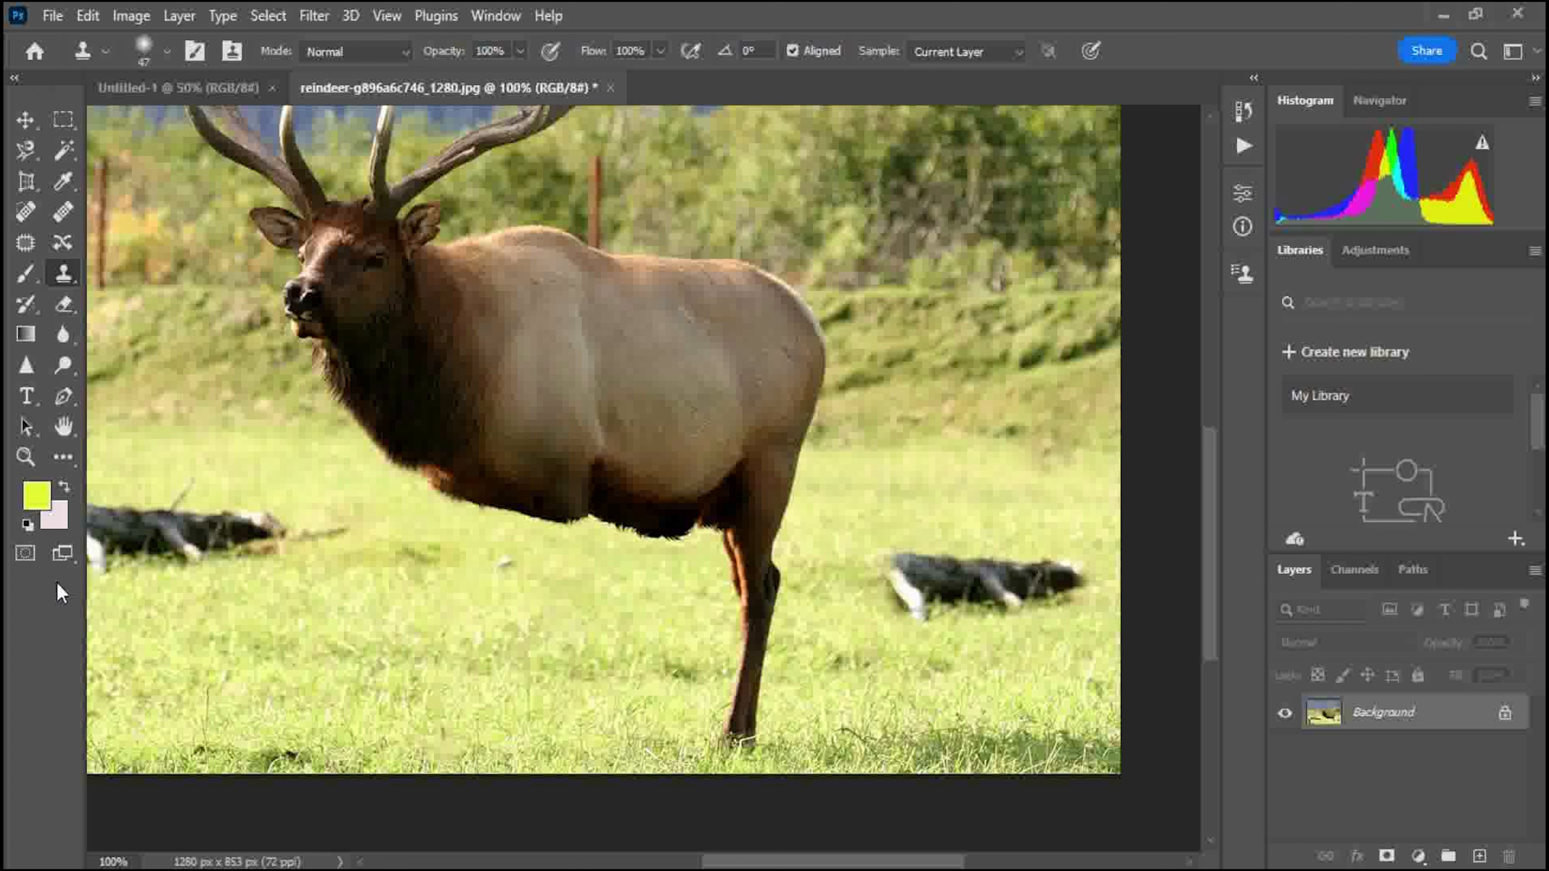